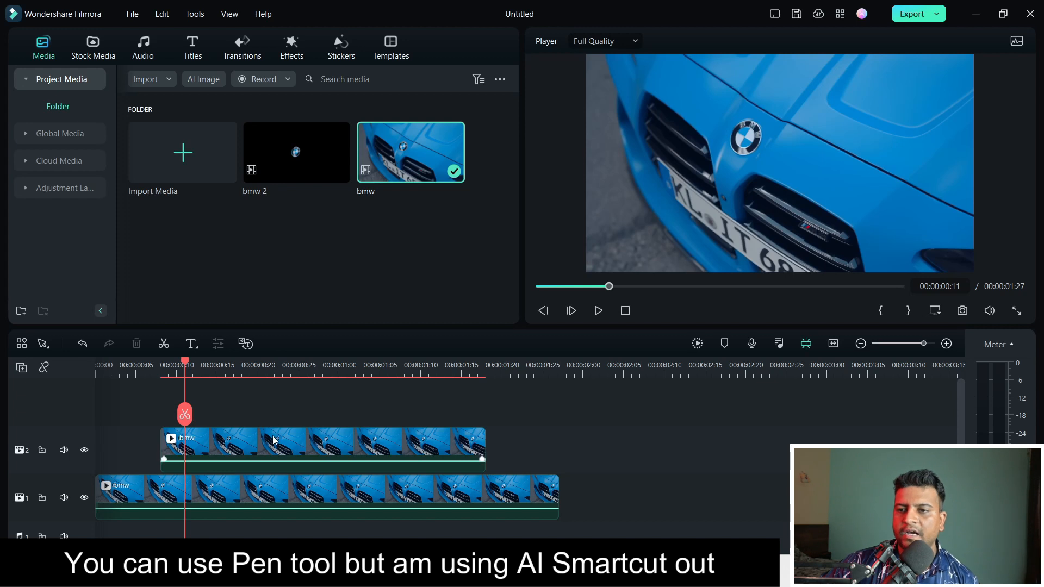
- Enable Smart Cutout on the upper bmw clip in the timeline
left_click(280, 435)
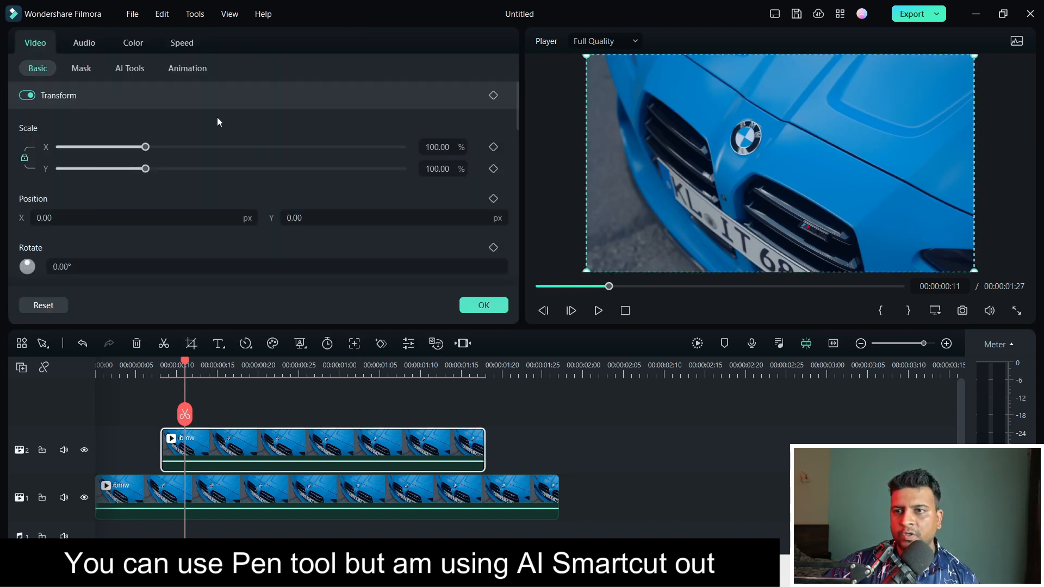
left_click(131, 68)
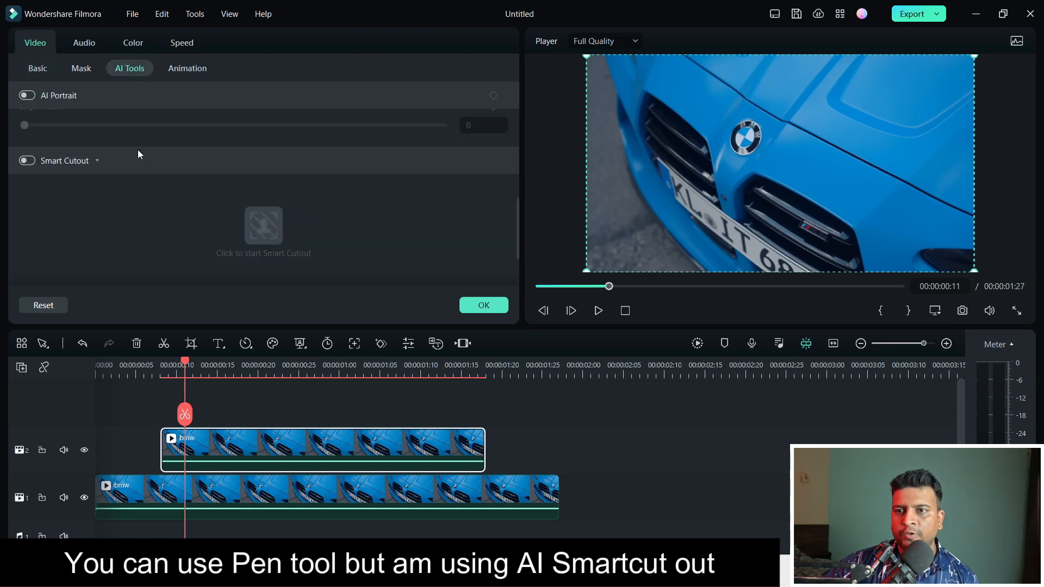
scroll(91, 166, "down", 3)
scroll(48, 161, "up", 2)
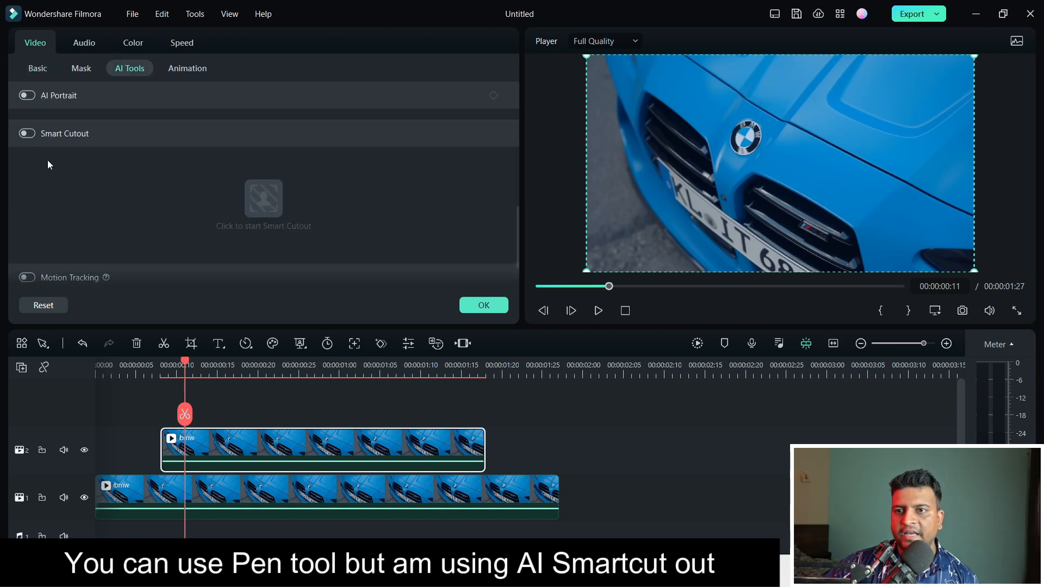
left_click(27, 134)
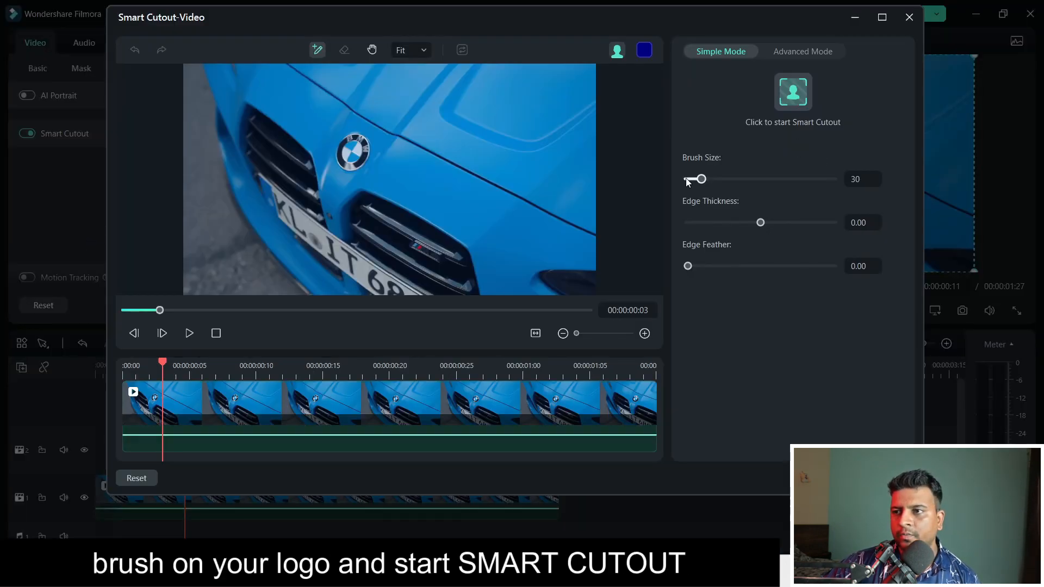
- Brush over the BMW emblem on the hood at brush size 28 and run Smart Cutout
left_click_drag(698, 180, 695, 180)
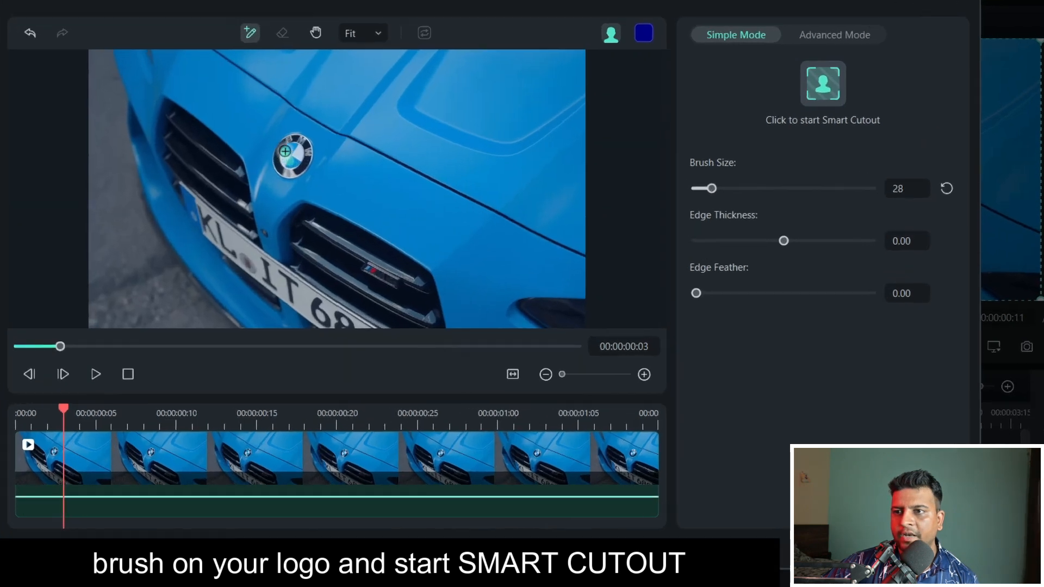
mouse_move(284, 151)
left_mouse_down()
mouse_move(293, 142)
mouse_move(297, 158)
mouse_move(286, 145)
left_mouse_up()
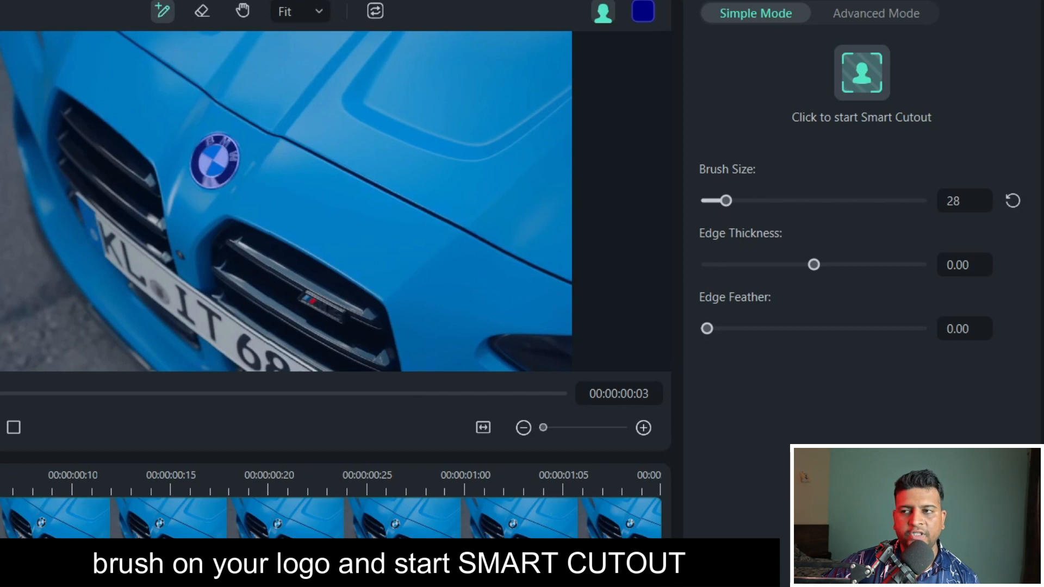
left_click(868, 80)
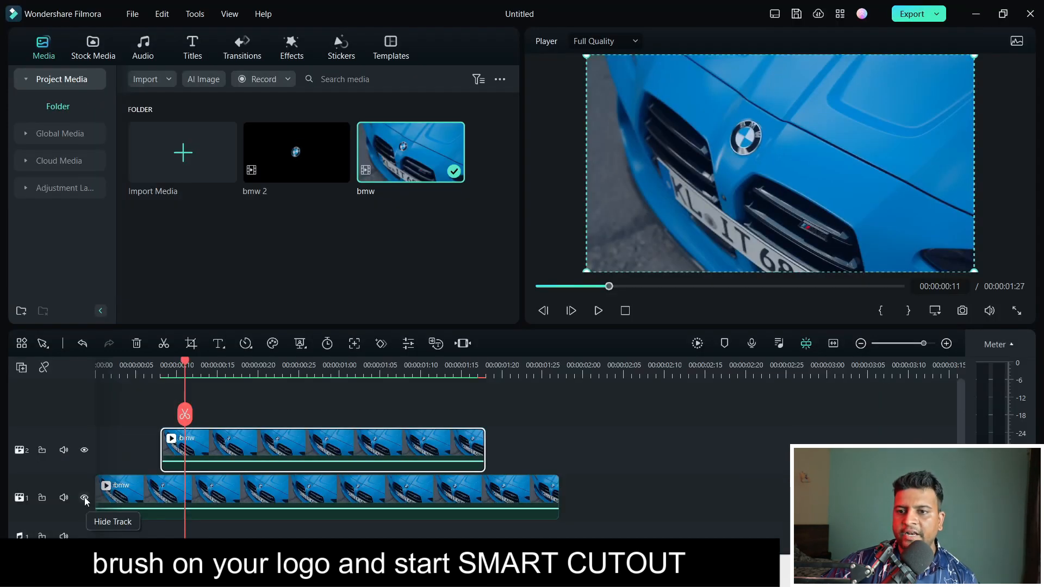
- Hide the lower bmw track, preview the isolated logo and return the playhead to the start of the timeline
left_click(84, 497)
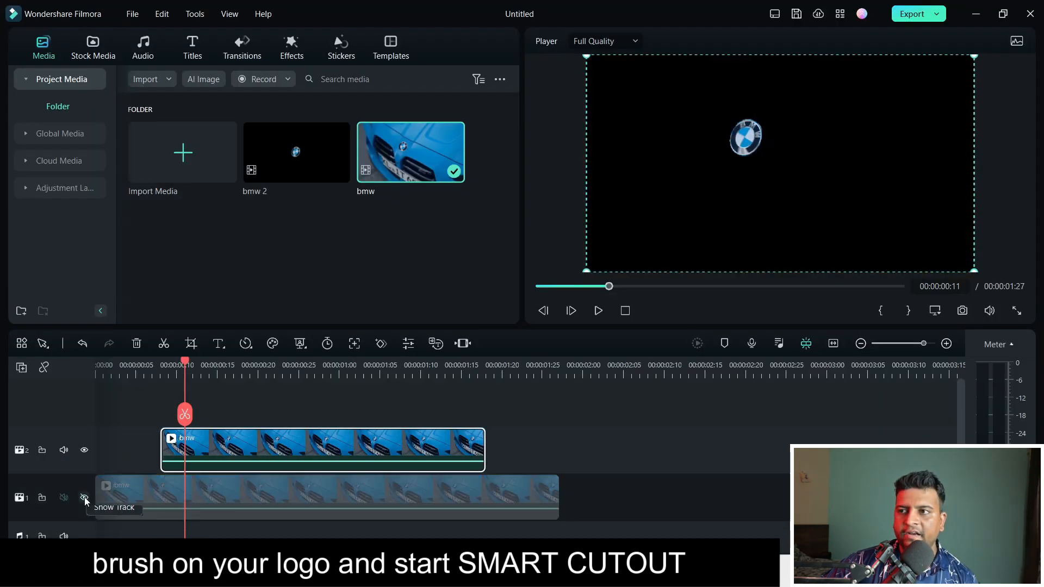
left_click(599, 311)
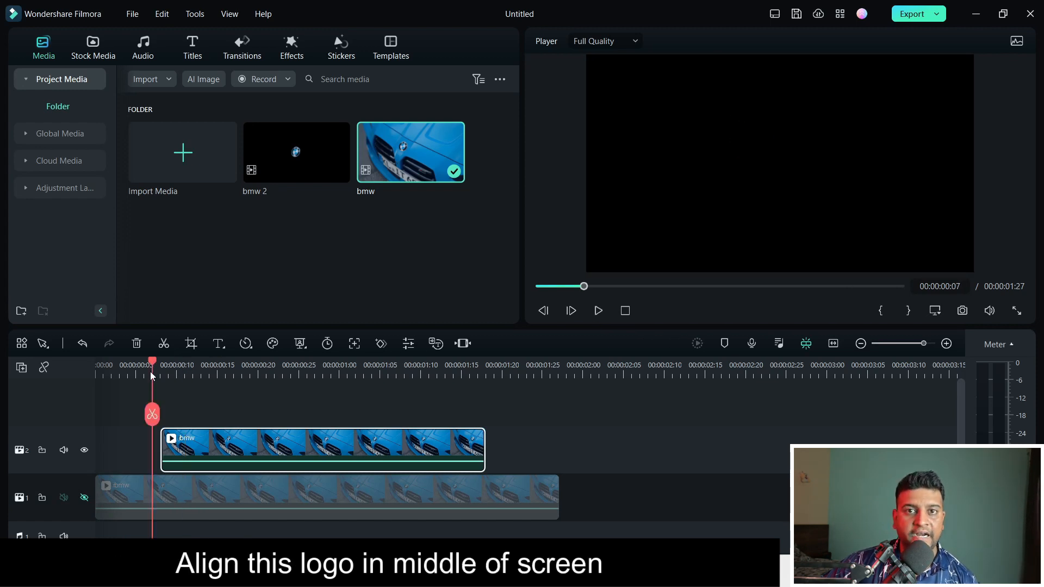
left_click_drag(151, 371, 5, 394)
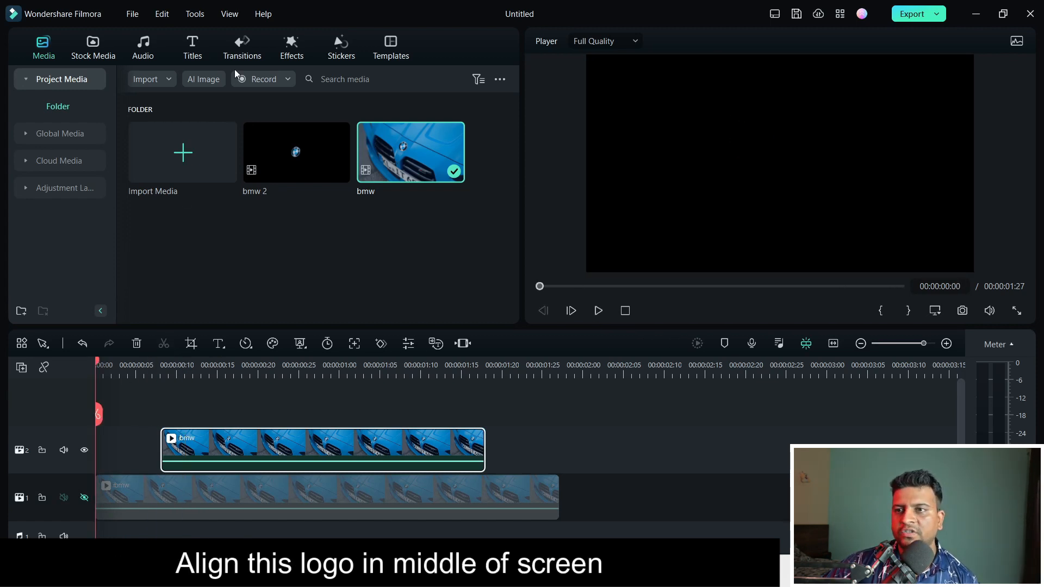
- Search the effects for "camera" and place Camera Template Overlay 01 on a track above the logo clip
left_click(292, 48)
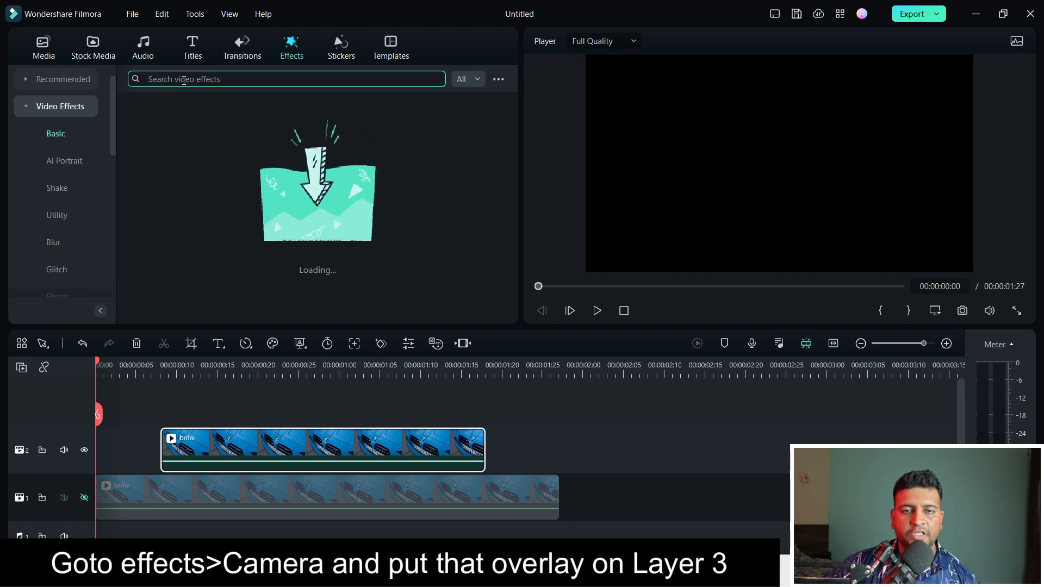
left_click(184, 79)
type("camera")
key("Return")
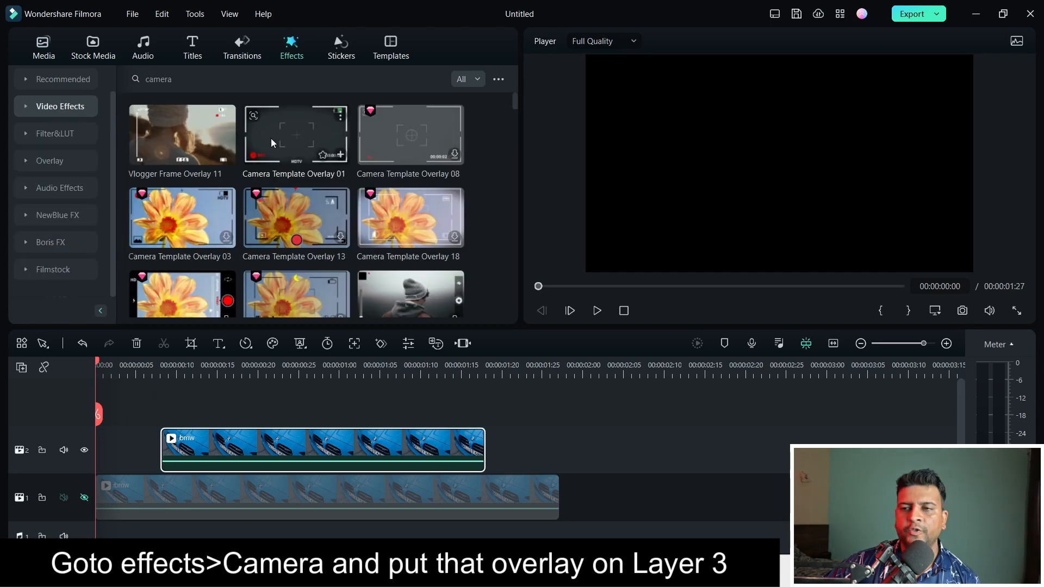
left_click_drag(275, 140, 76, 420)
- Center the cut-out logo on the overlay's crosshair at 00:00:00:08 and delete the camera overlay
left_click(160, 370)
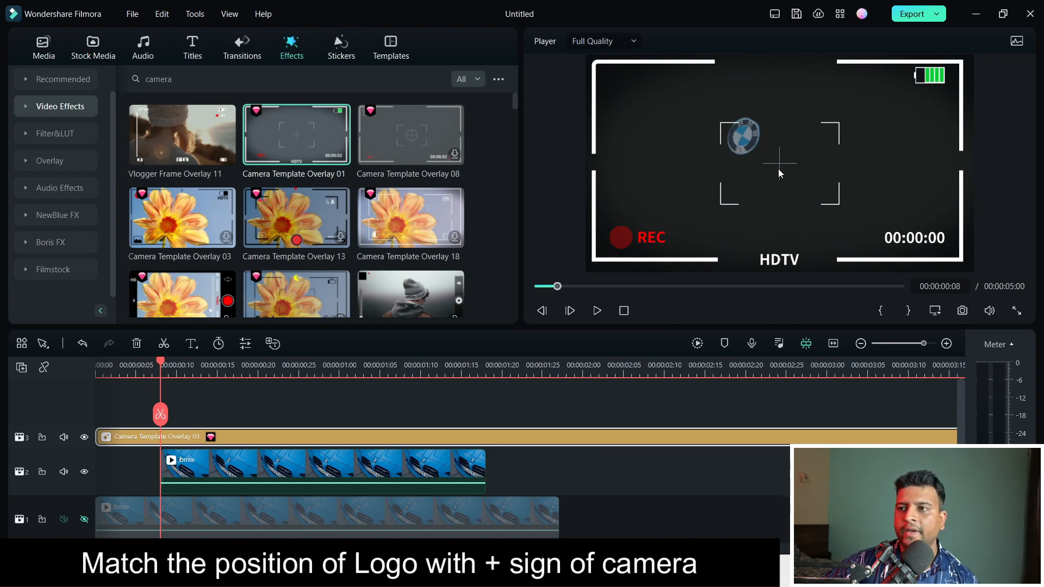
left_click(749, 131)
left_click_drag(746, 135, 782, 162)
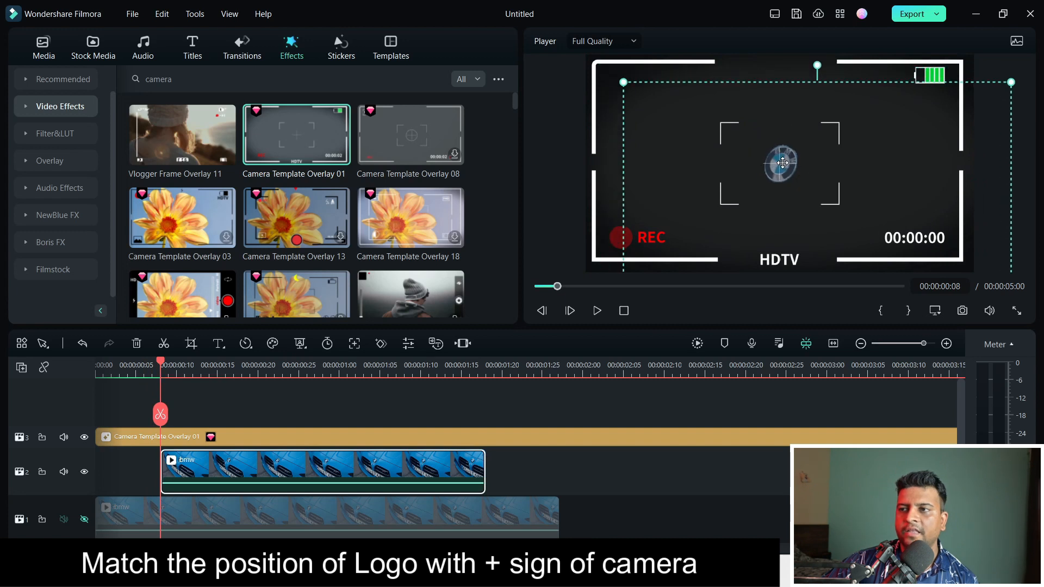
left_click(251, 436)
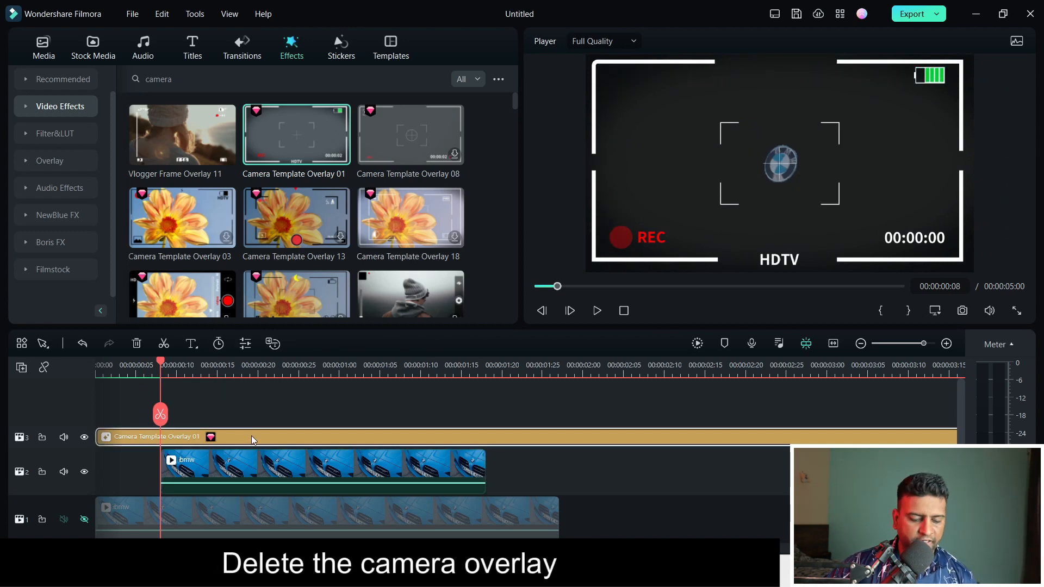
key("Delete")
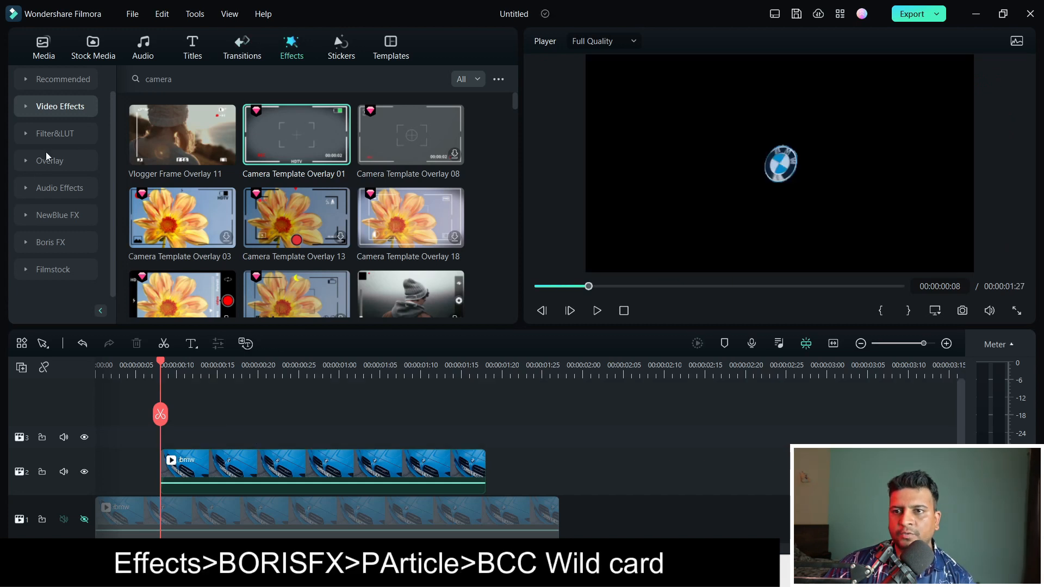
- Apply the BCC Wild Cards effect from the Boris FX Particle category to the logo clip
left_click(64, 242)
scroll(61, 242, "down", 5)
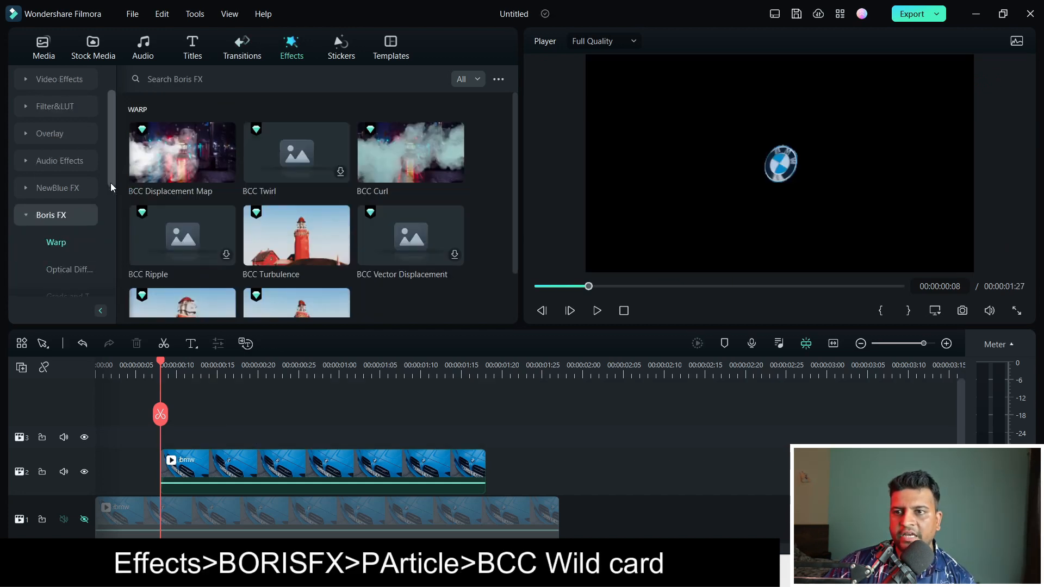
left_click(60, 215)
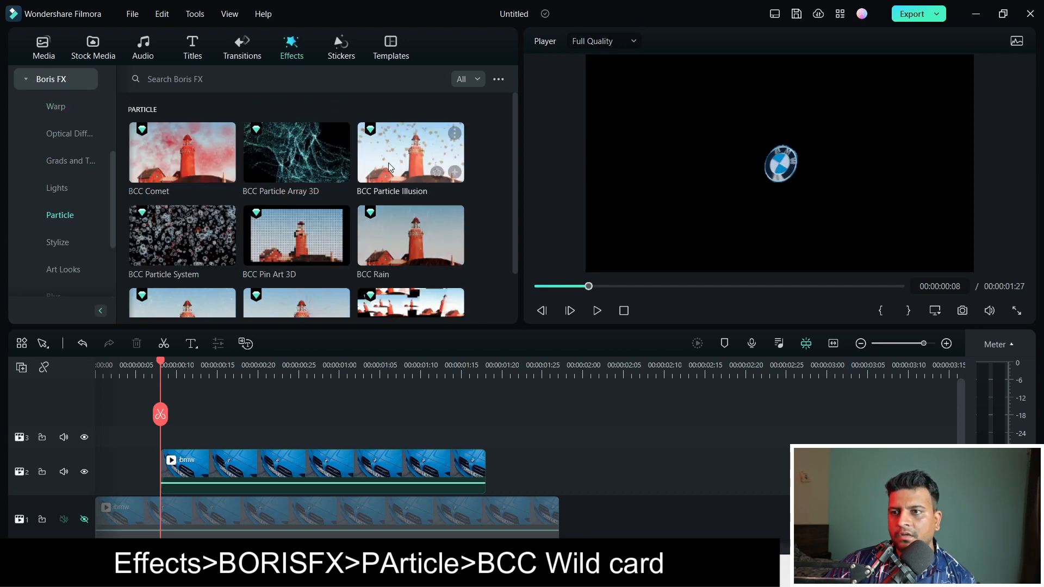
scroll(509, 155, "down", 2)
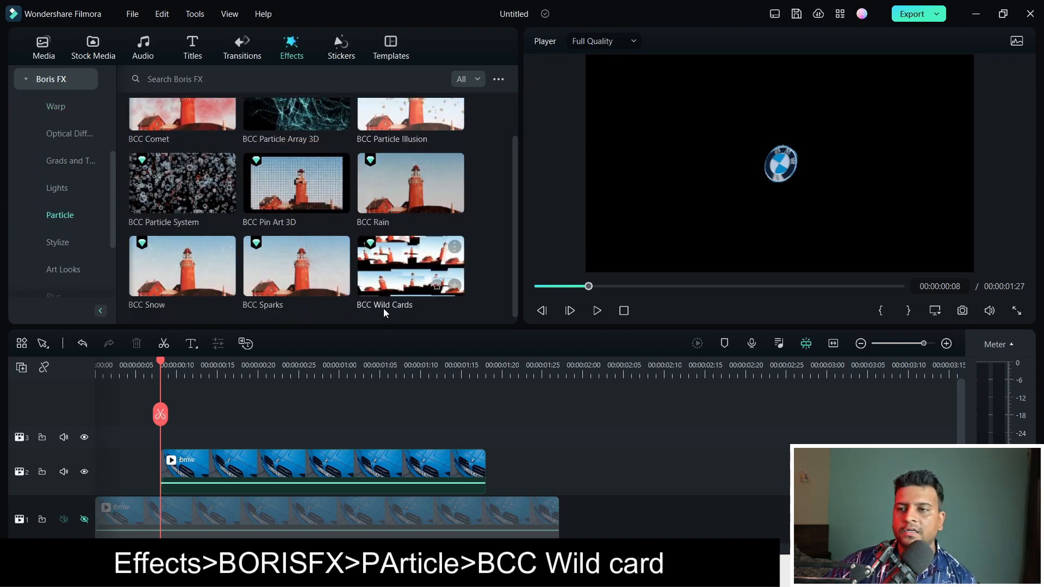
left_click_drag(390, 275, 207, 477)
- Set Num Cards X and Num Cards Y to 1 in the BCC Wild Cards Array settings
left_click(231, 42)
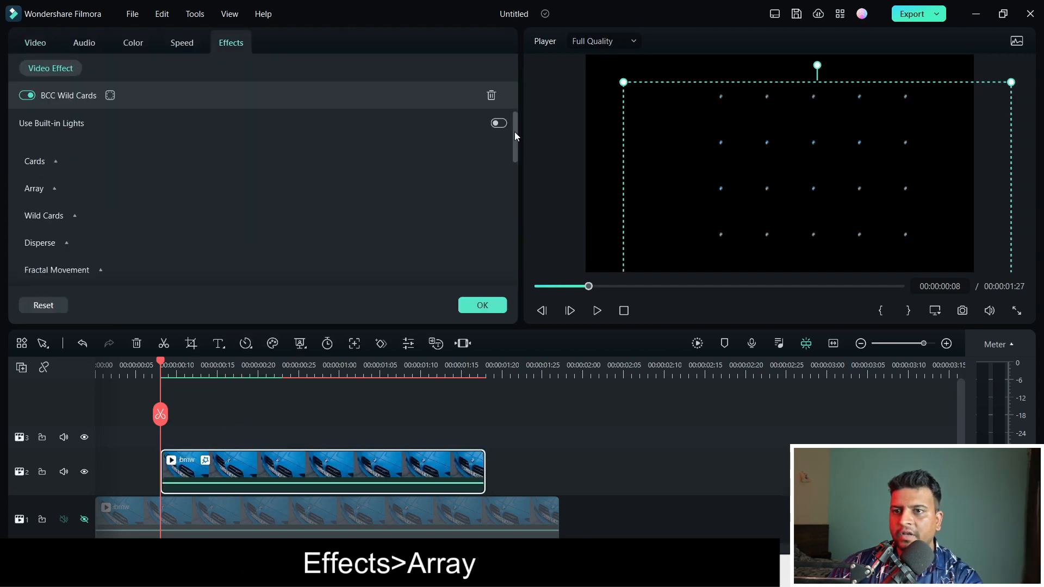
left_click(53, 191)
scroll(388, 176, "down", 1)
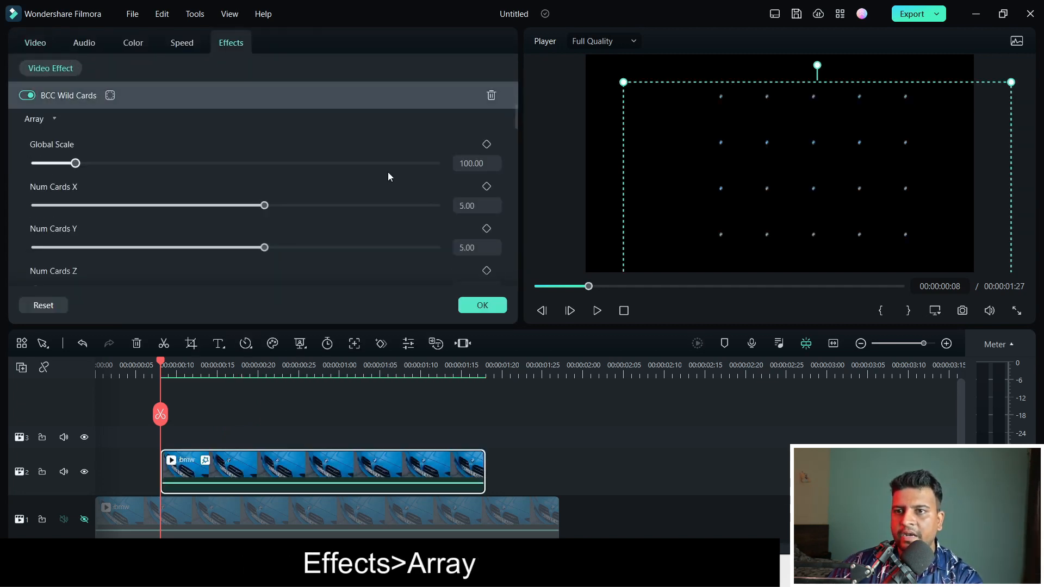
left_click_drag(265, 205, 35, 205)
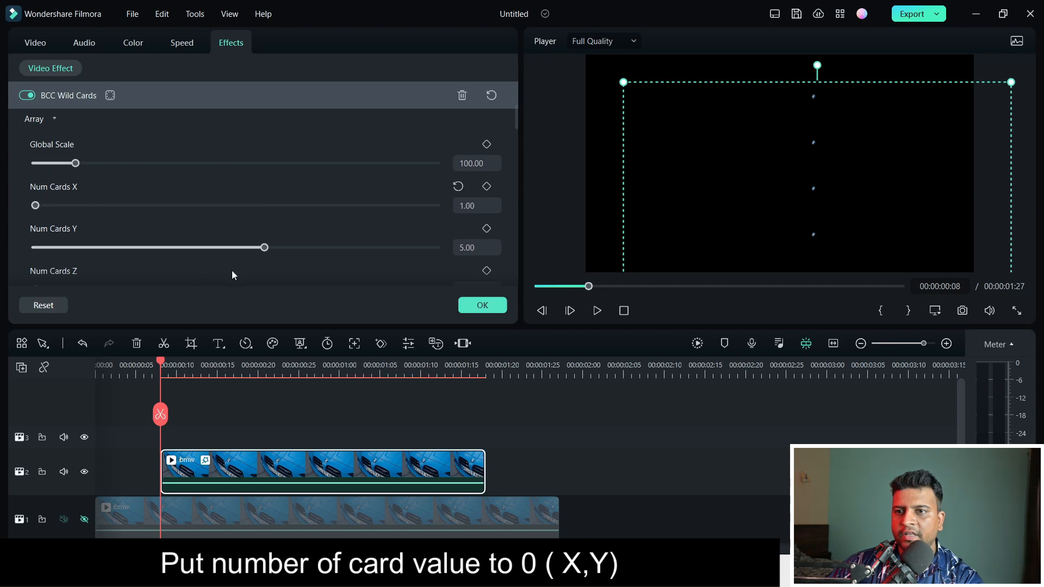
left_click_drag(264, 248, 35, 248)
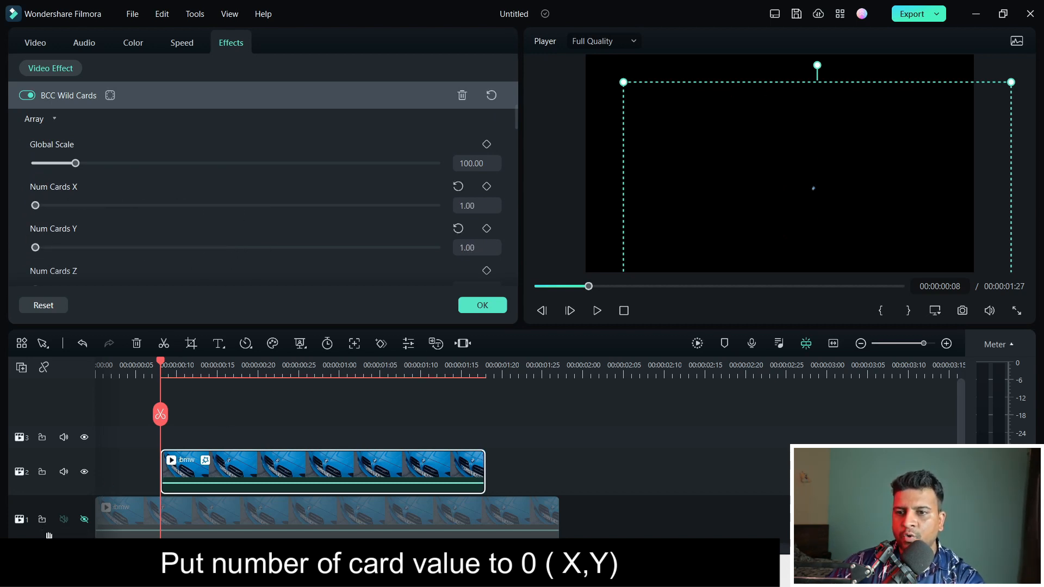
- Show the lower bmw track again and raise the Wild Cards array's Global Scale to 1000
left_click(84, 521)
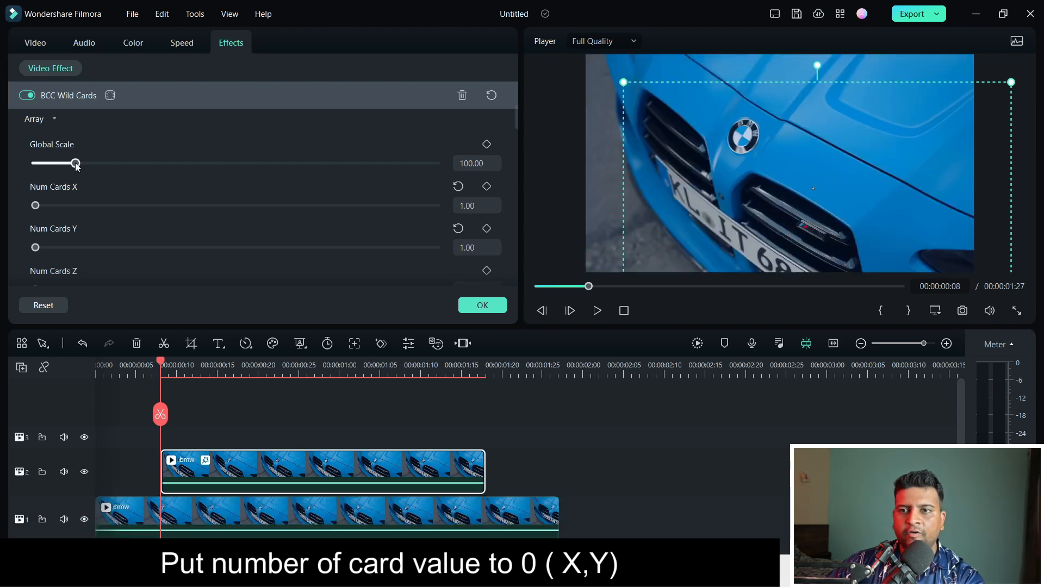
left_click_drag(76, 164, 283, 164)
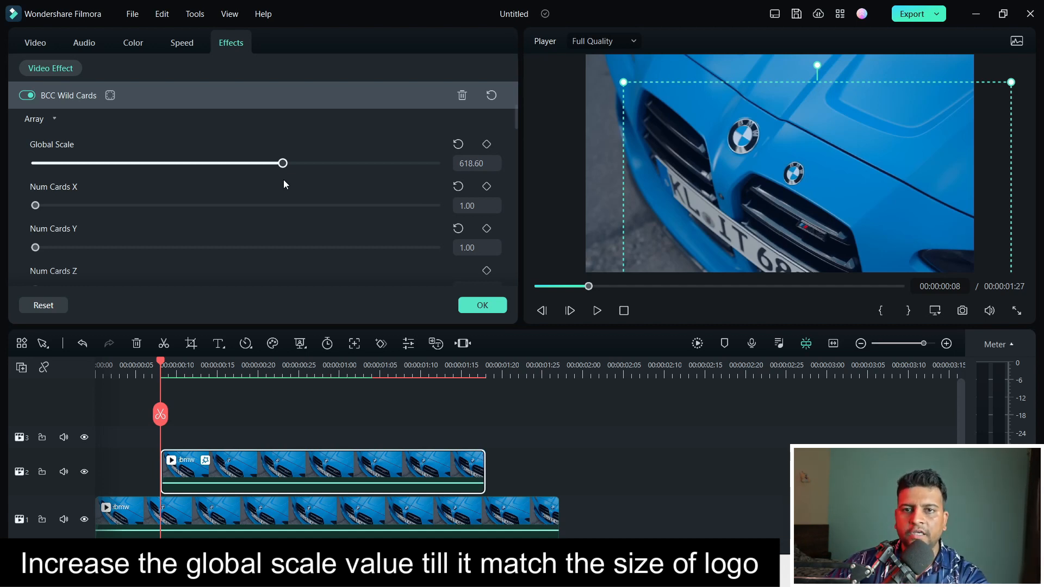
left_click_drag(285, 181, 462, 180)
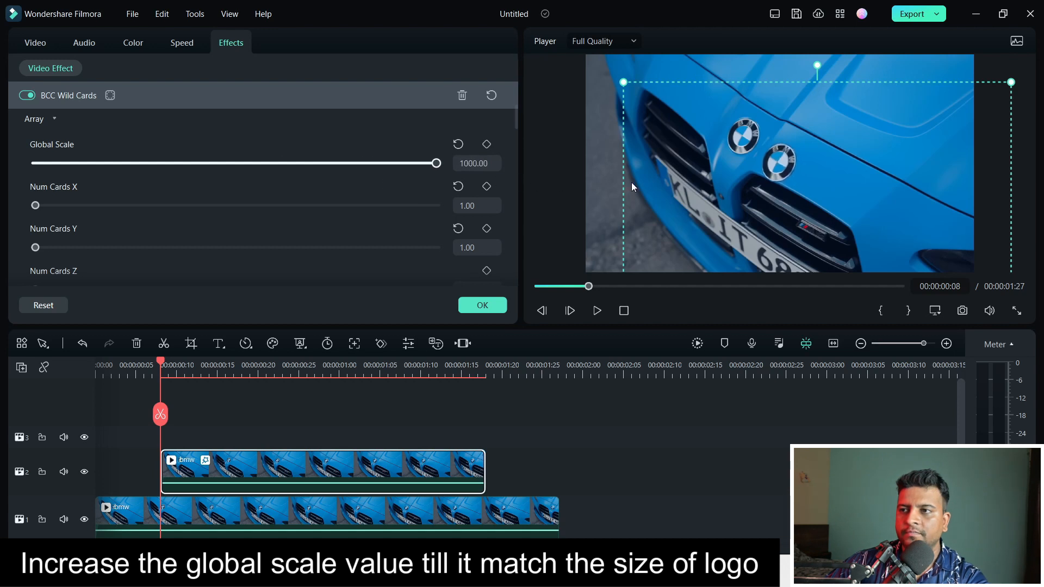
- Collapse the Array settings and set Choose Cards to One Card in the Wild Cards settings
scroll(515, 130, "down", 2)
scroll(54, 179, "up", 3)
left_click(54, 180)
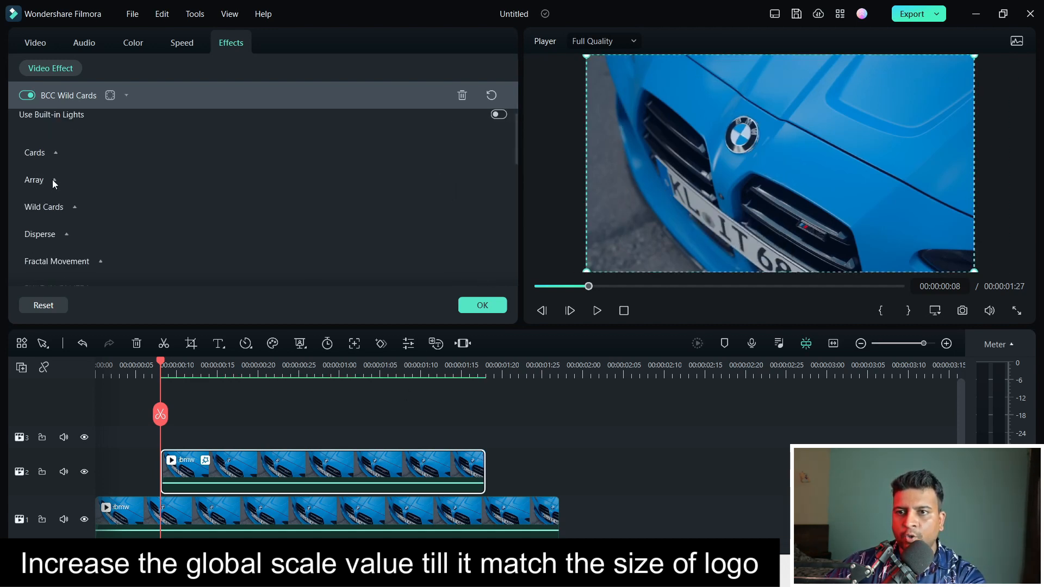
left_click(69, 212)
scroll(514, 137, "down", 3)
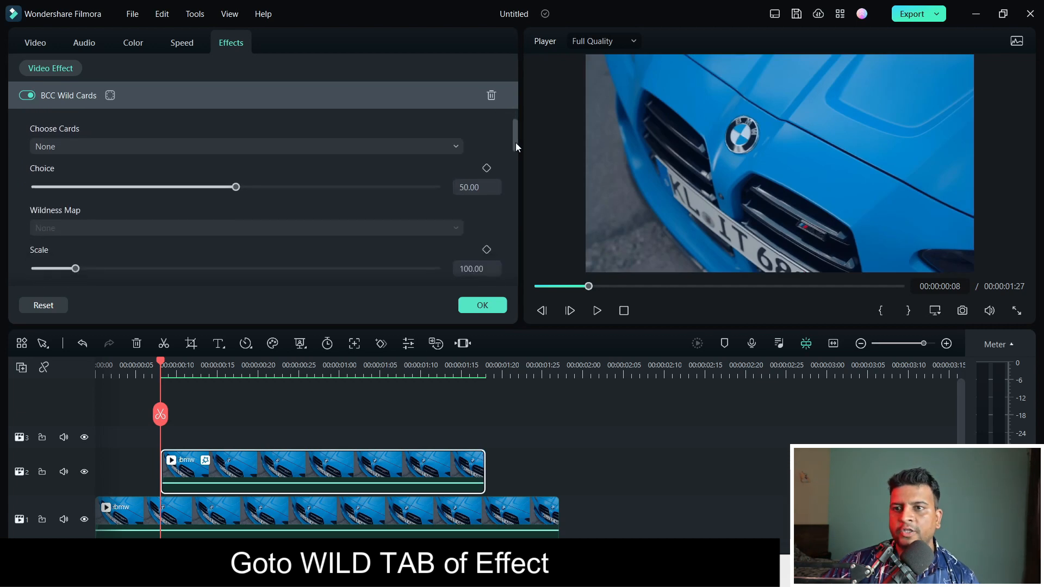
left_click(146, 148)
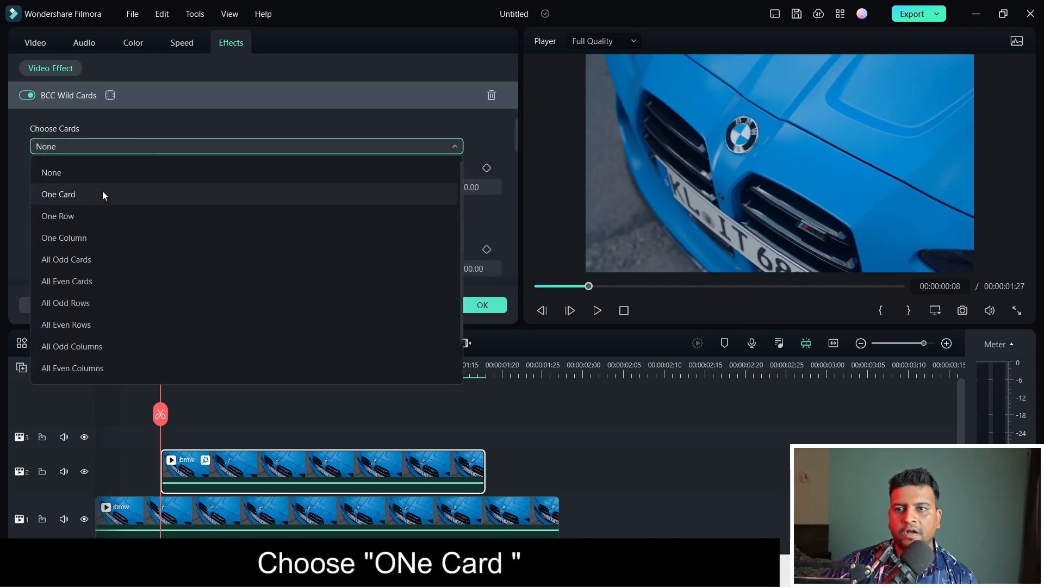
left_click(103, 193)
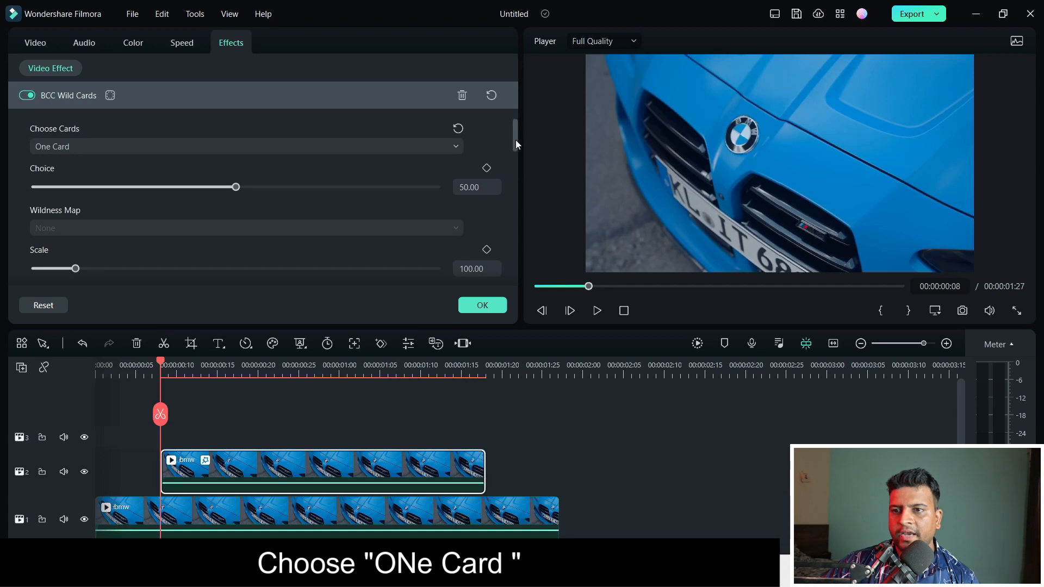
- Add keyframes for Pos Z, Pos XY and Spin to the Wild Cards effect at 00:00:00:08
left_click_drag(515, 140, 514, 157)
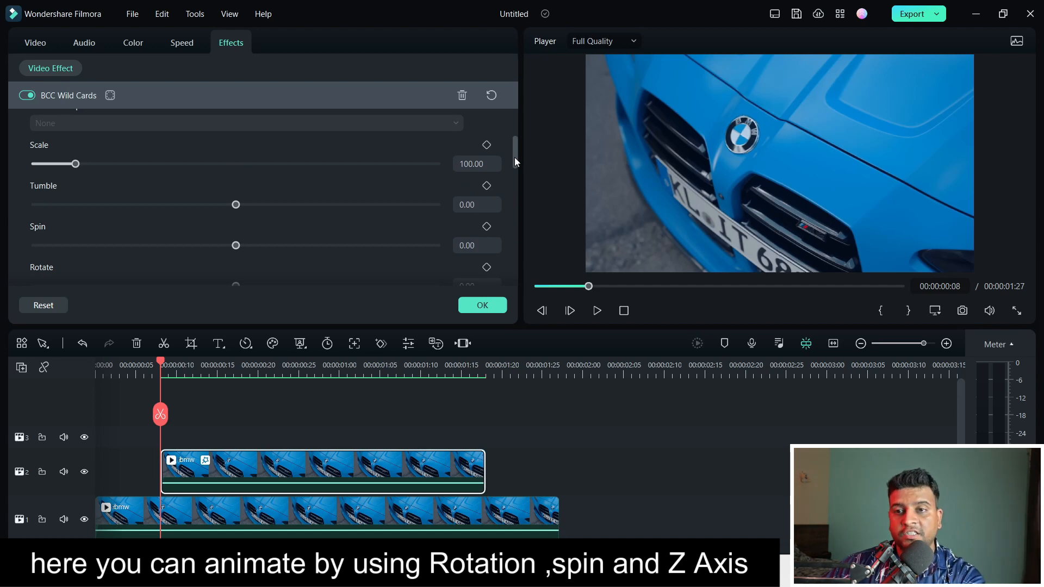
left_click_drag(515, 157, 519, 183)
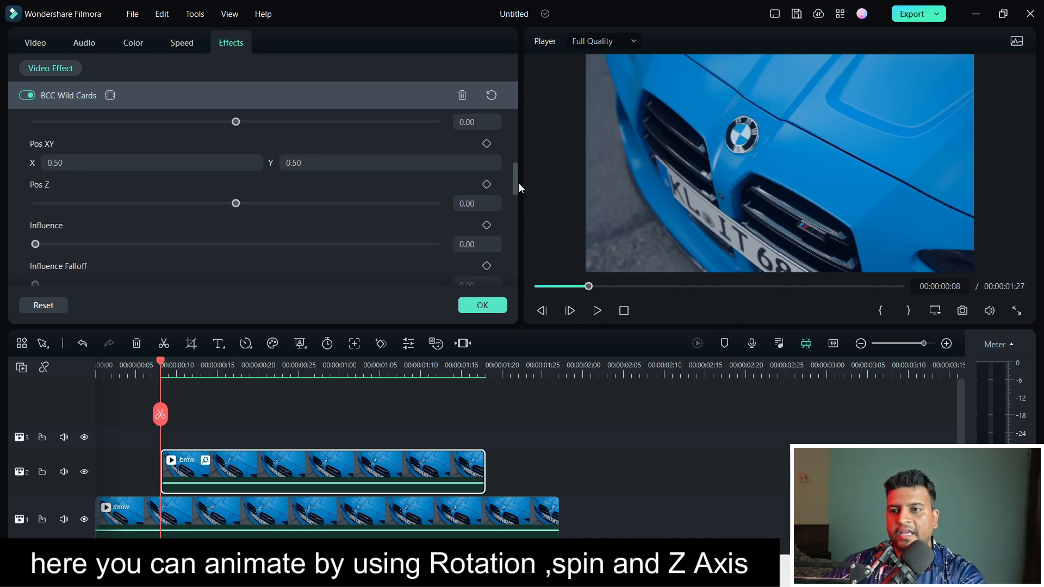
left_click(487, 185)
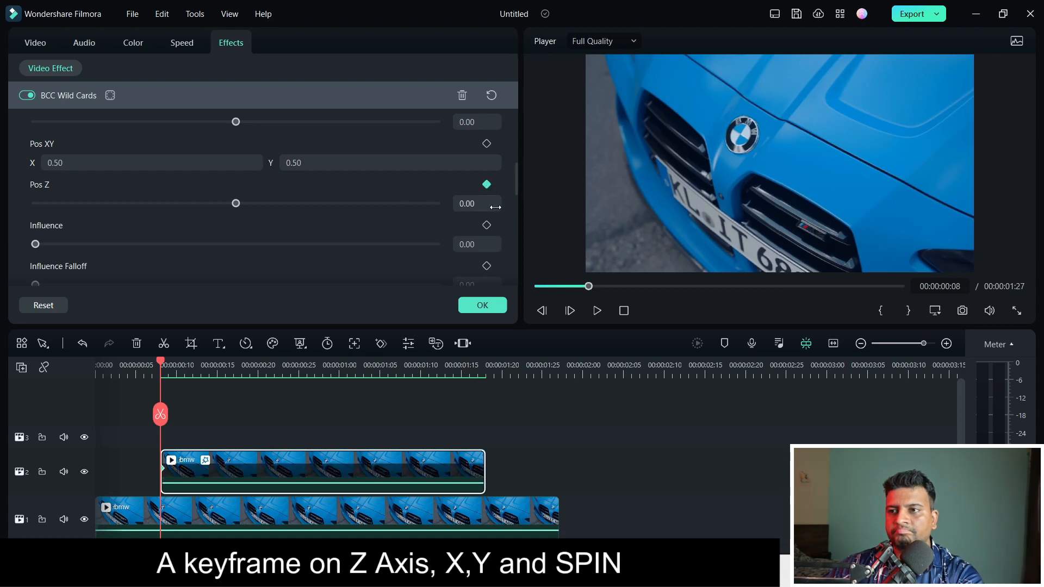
left_click(487, 144)
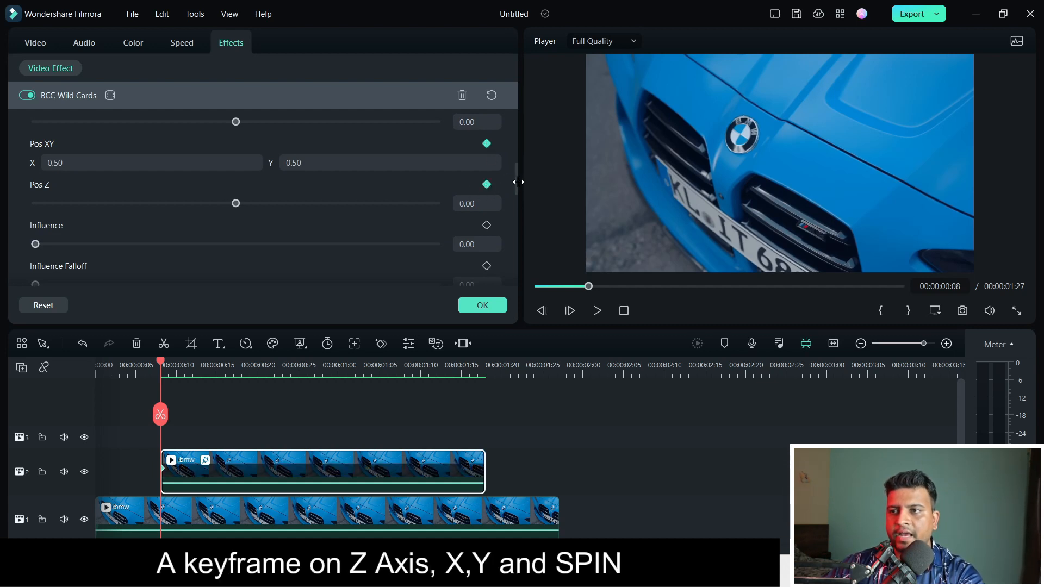
left_click_drag(519, 182, 515, 165)
left_click(487, 168)
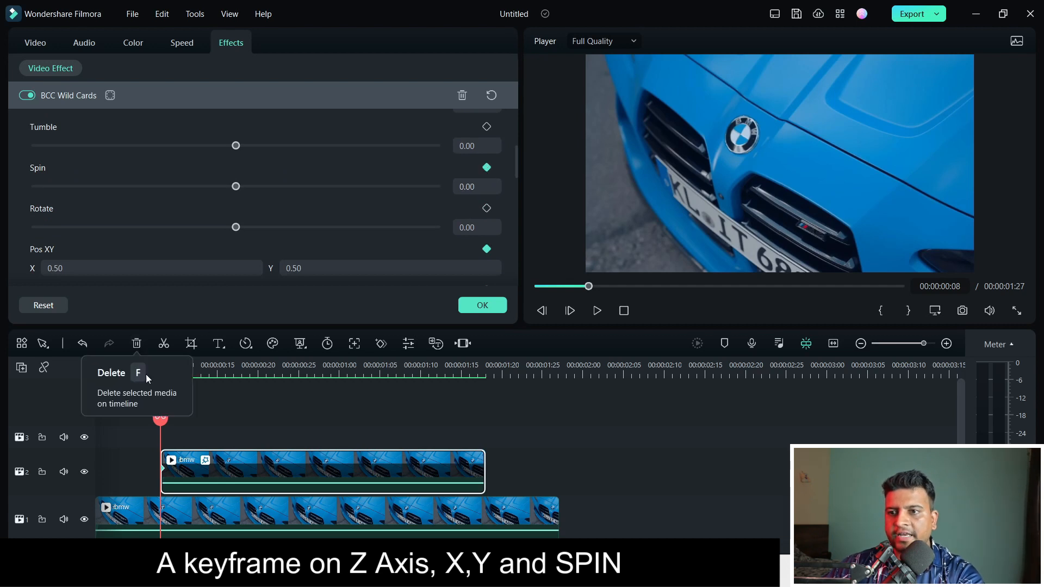
- At 00:00:00:23, set the Wild Cards Spin to 388.10 and Pos Z to 14
left_click_drag(164, 370, 282, 378)
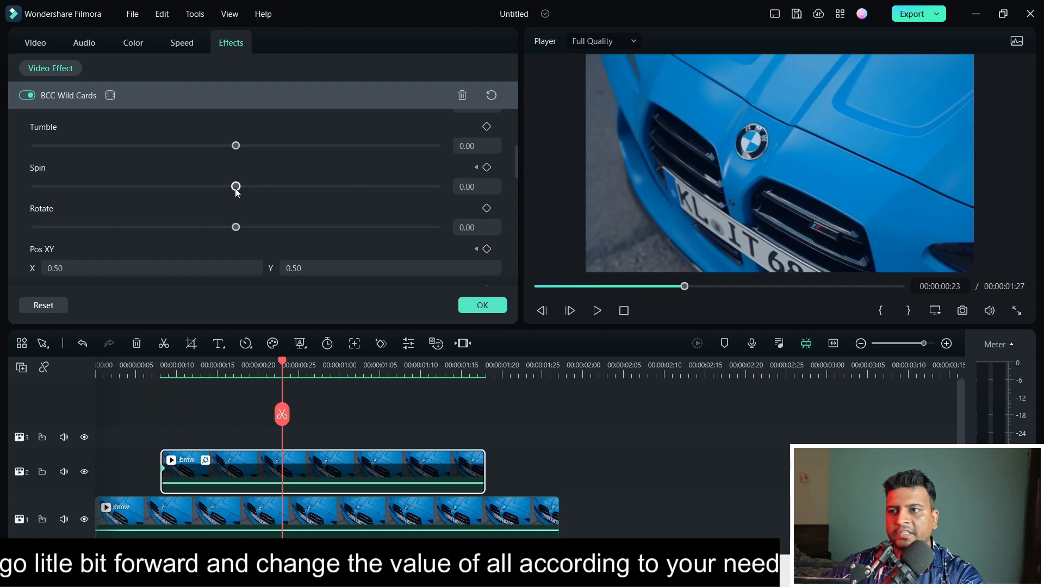
left_click_drag(237, 190, 343, 205)
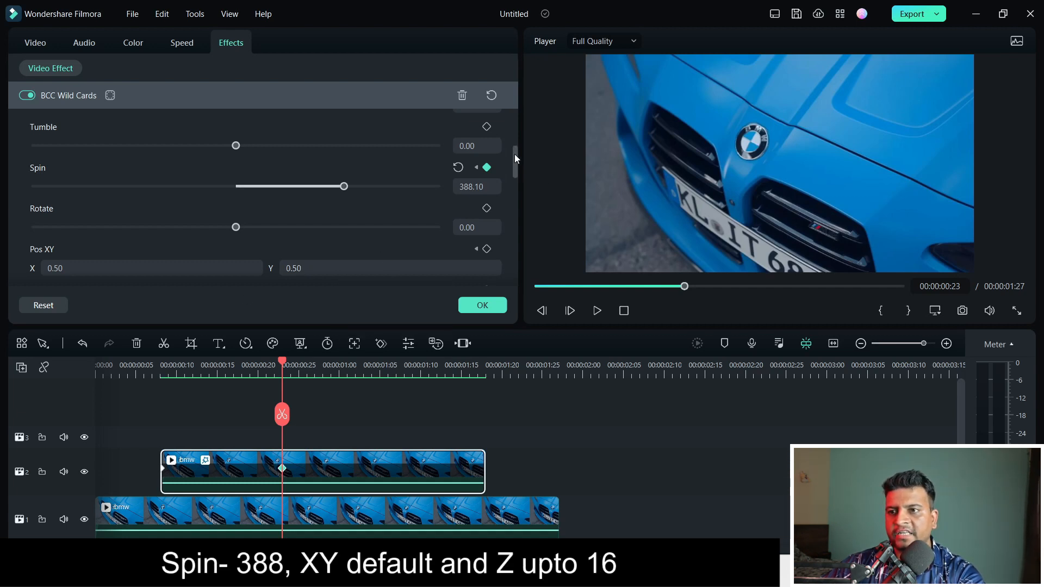
left_click_drag(514, 155, 492, 165)
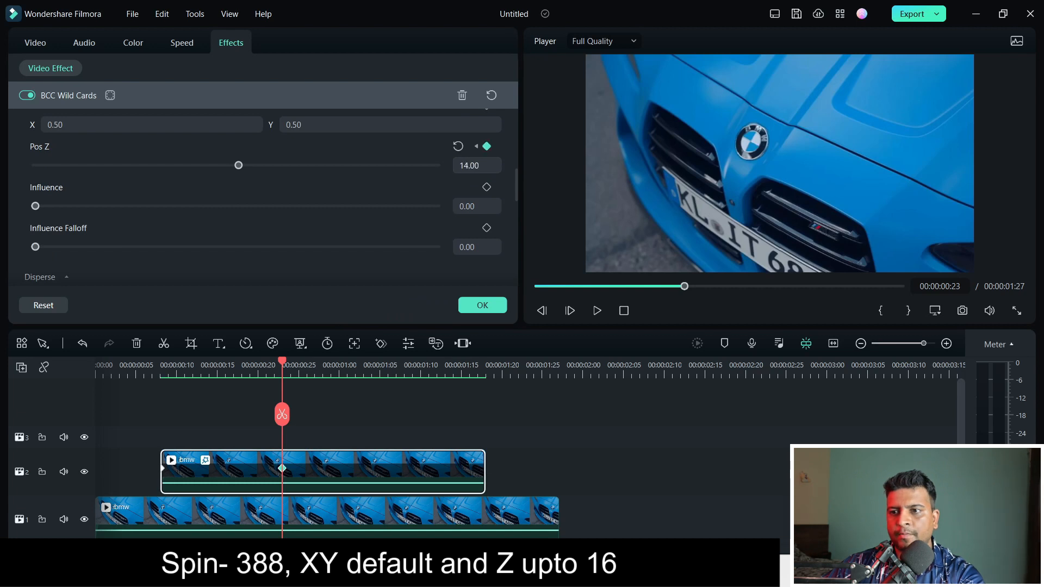
- At 00:00:01:15, keyframe Pos Z reset to its default of 0 and add a Pos XY keyframe
left_click(381, 363)
left_click(447, 369)
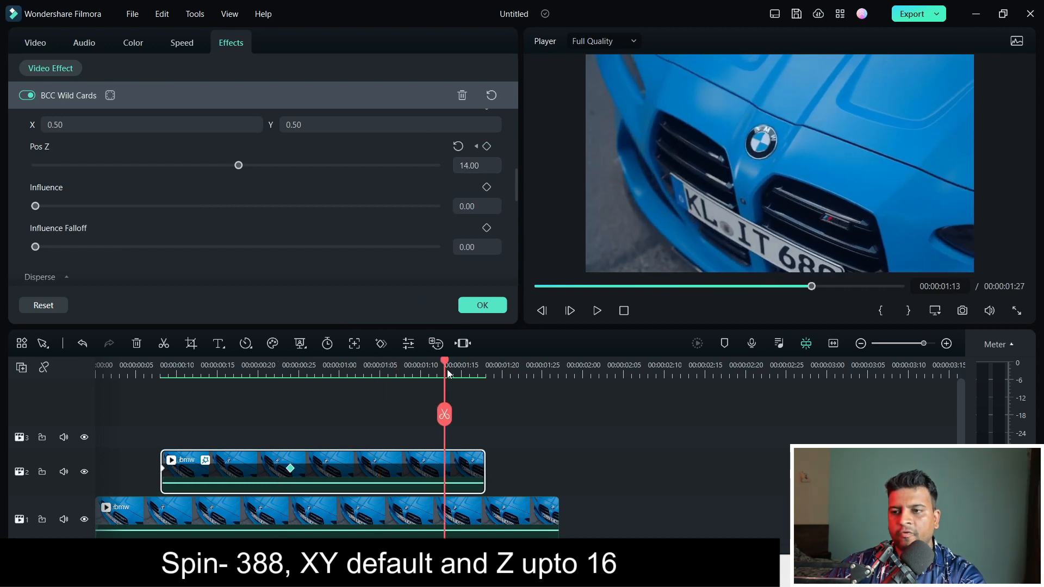
left_click_drag(448, 373, 461, 373)
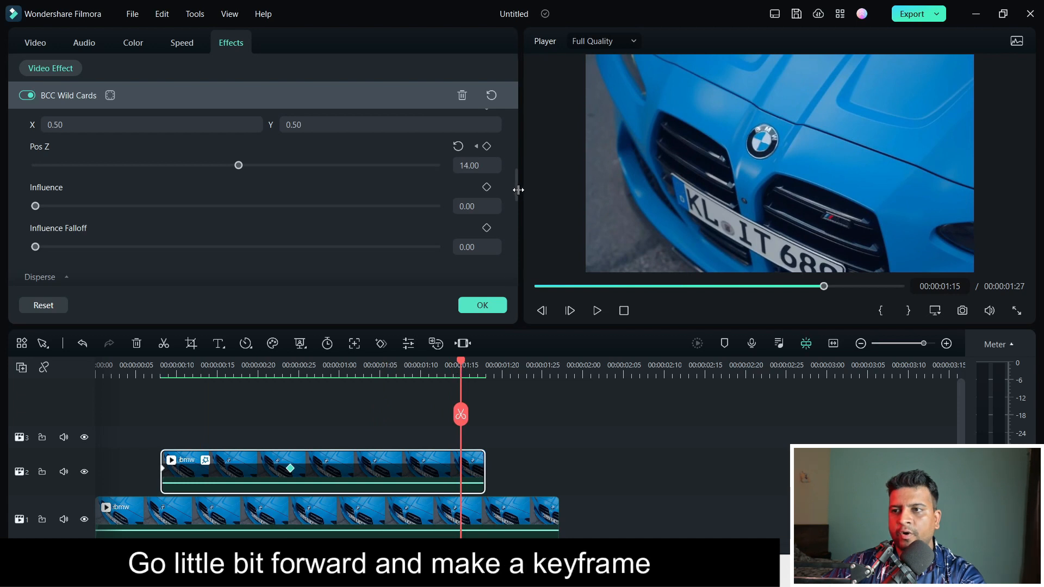
left_click_drag(514, 189, 520, 179)
left_click(486, 214)
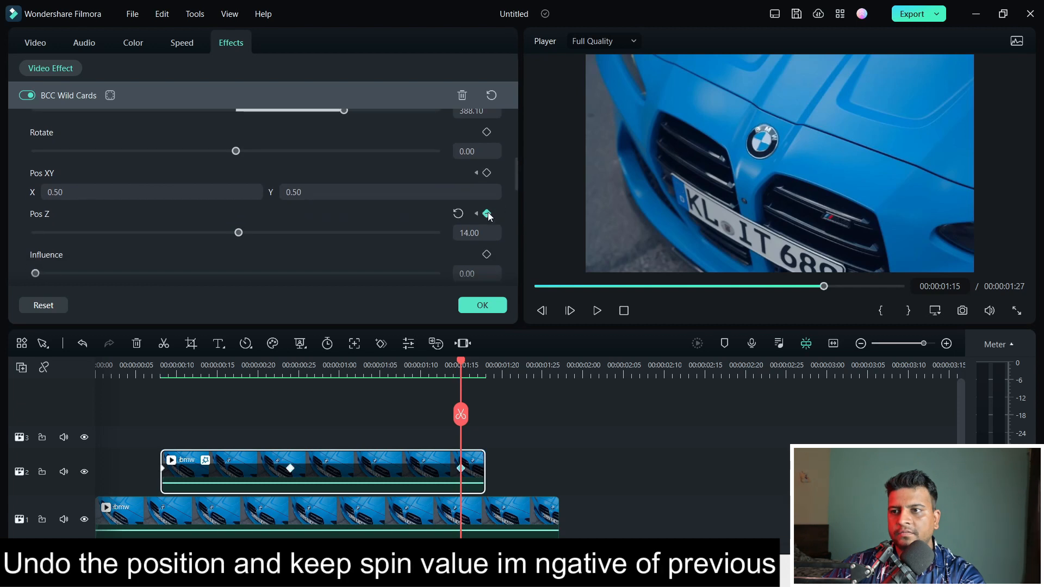
left_click(457, 214)
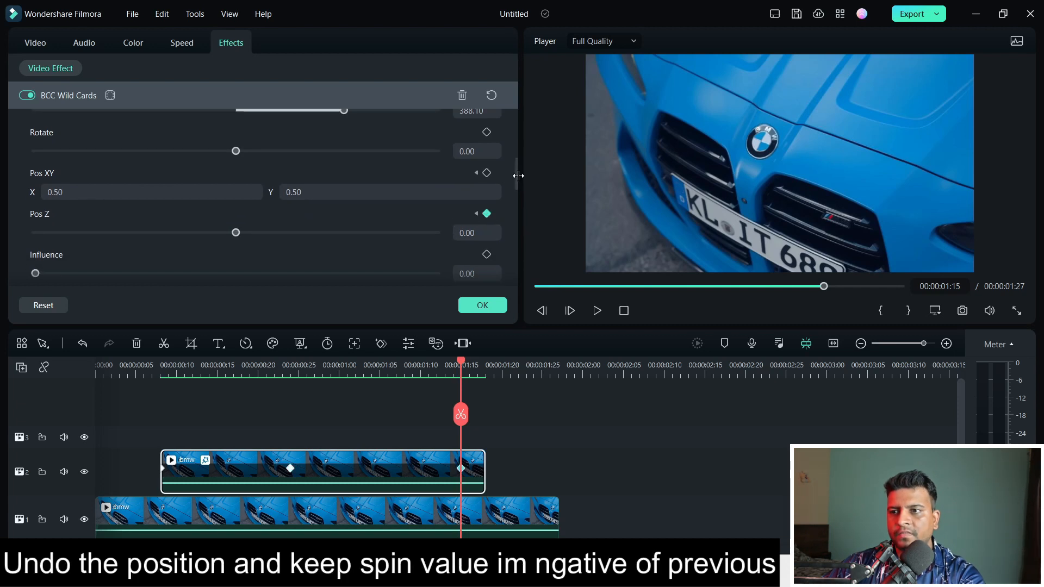
left_click(486, 173)
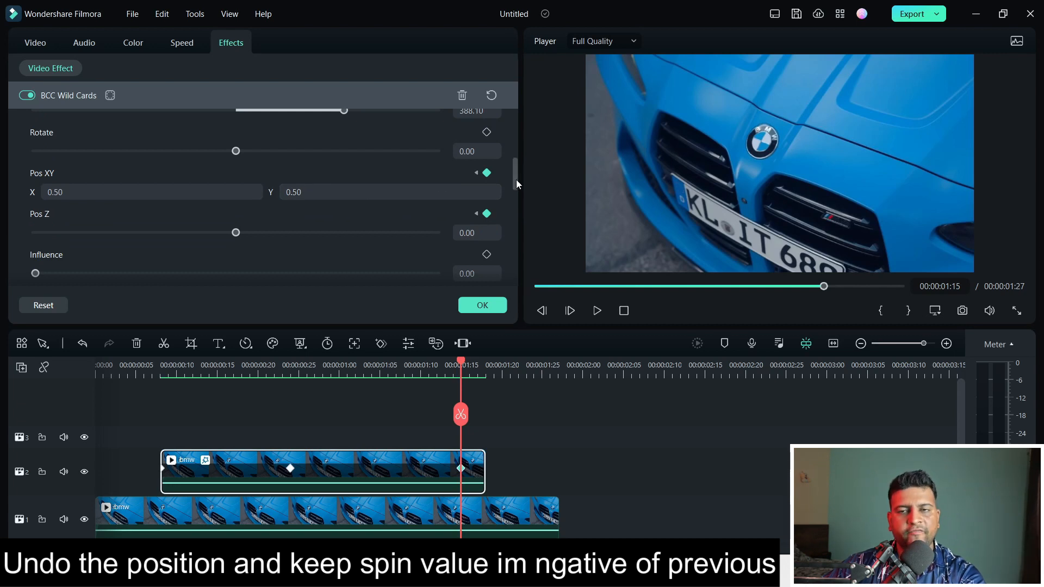
- Set the Wild Cards Spin to -388.10 at 00:00:01:15
left_click_drag(517, 180, 517, 168)
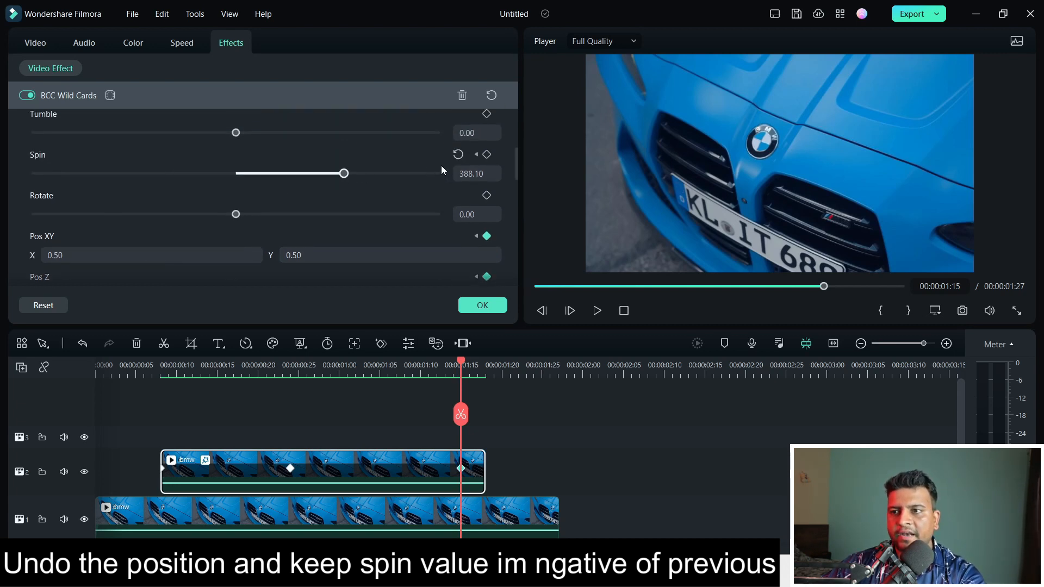
left_click(490, 173)
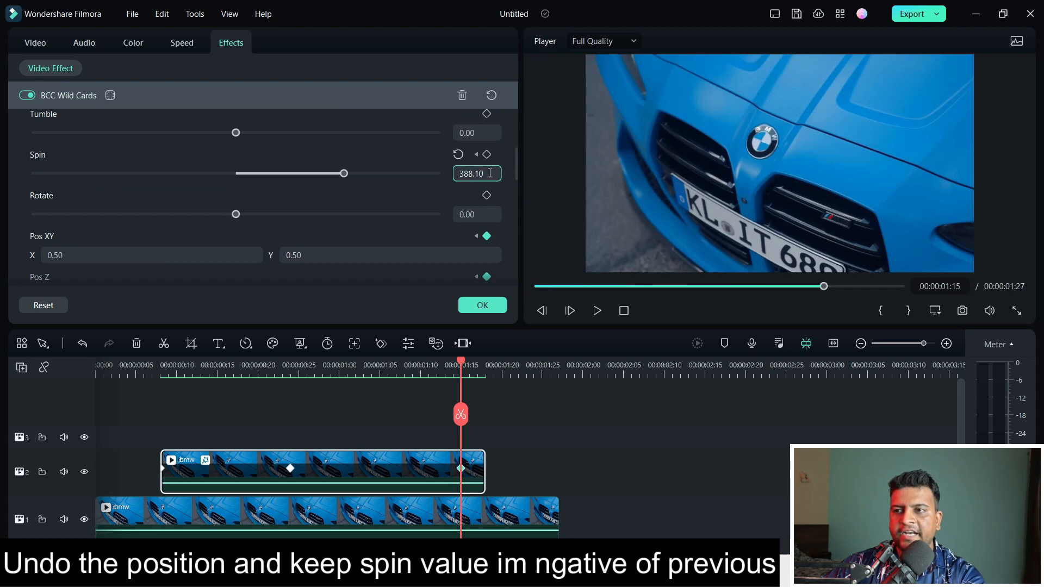
left_click_drag(490, 173, 456, 174)
type("-")
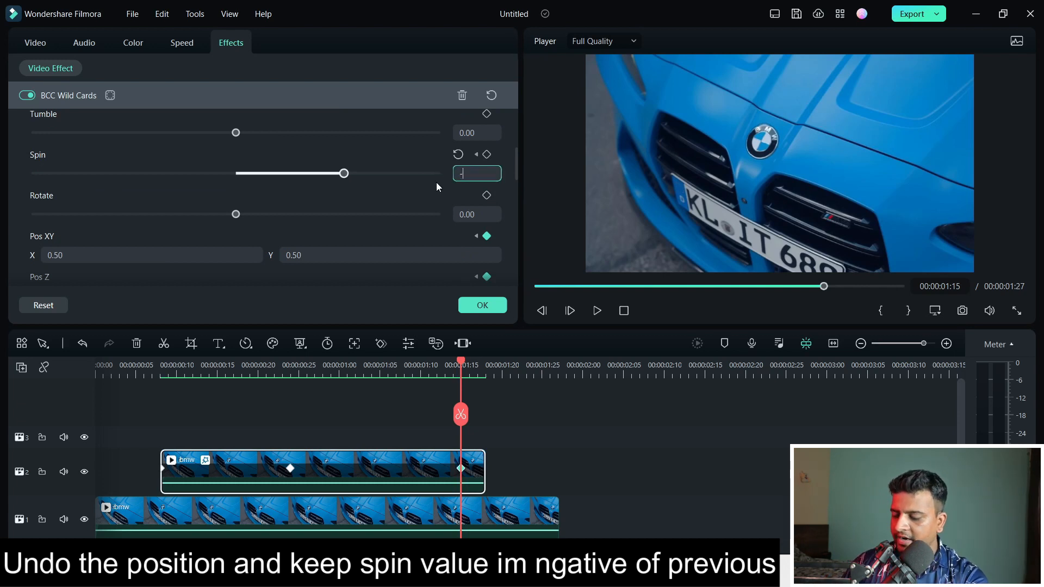
type("388.10")
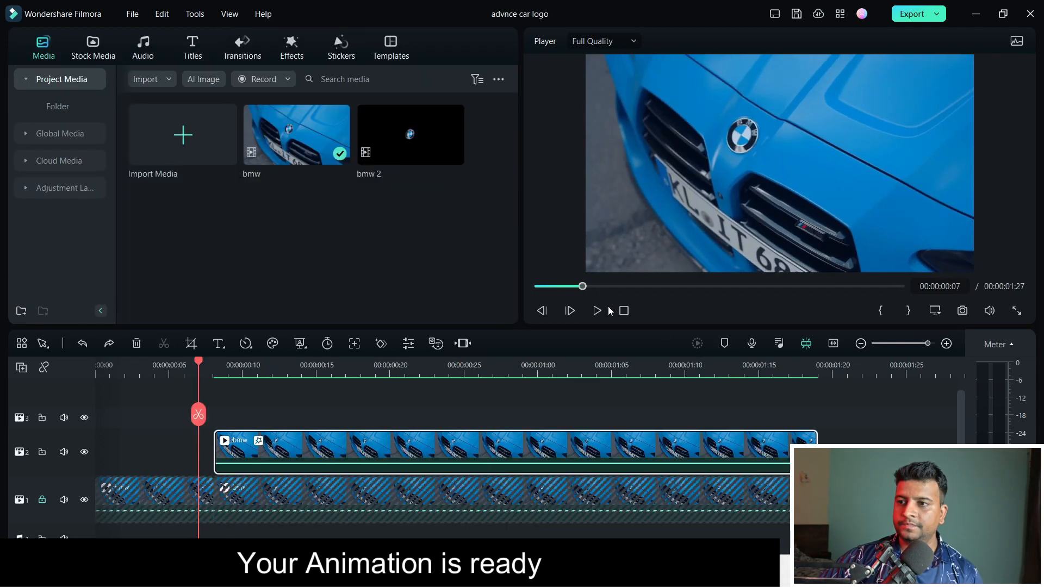
- Play back the spinning logo animation and return the playhead to 00:00:00:08
left_click(597, 310)
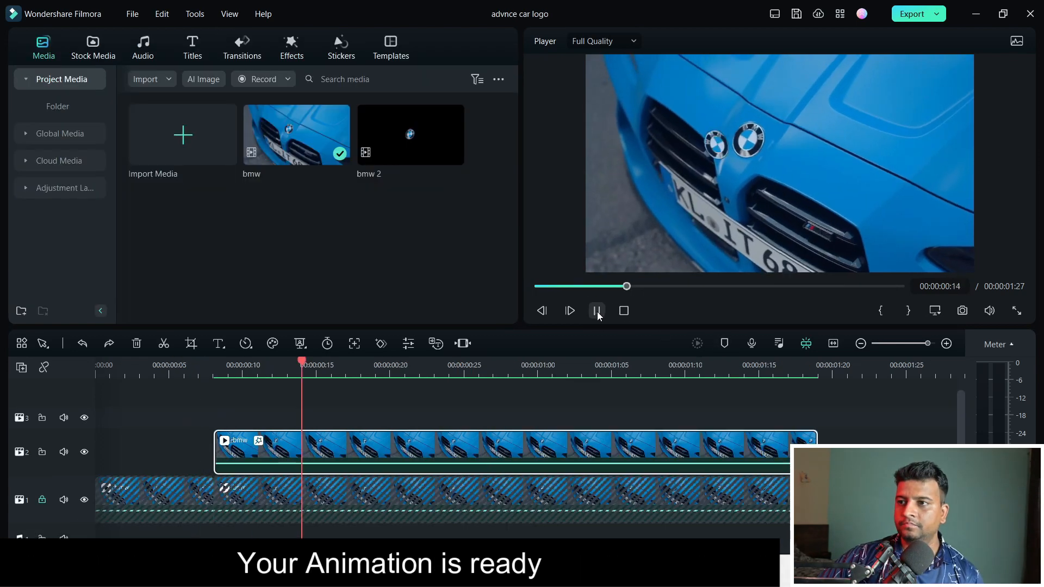
left_click(213, 365)
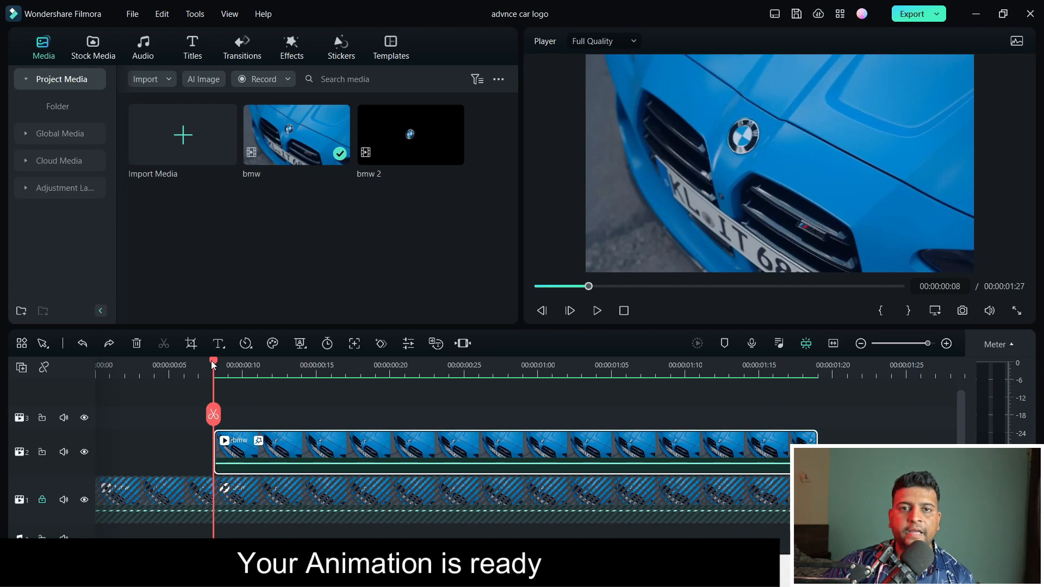
- Apply the BCC Fast Lens Blur effect from the Boris FX Blur category to the upper bmw clip
double_click(267, 453)
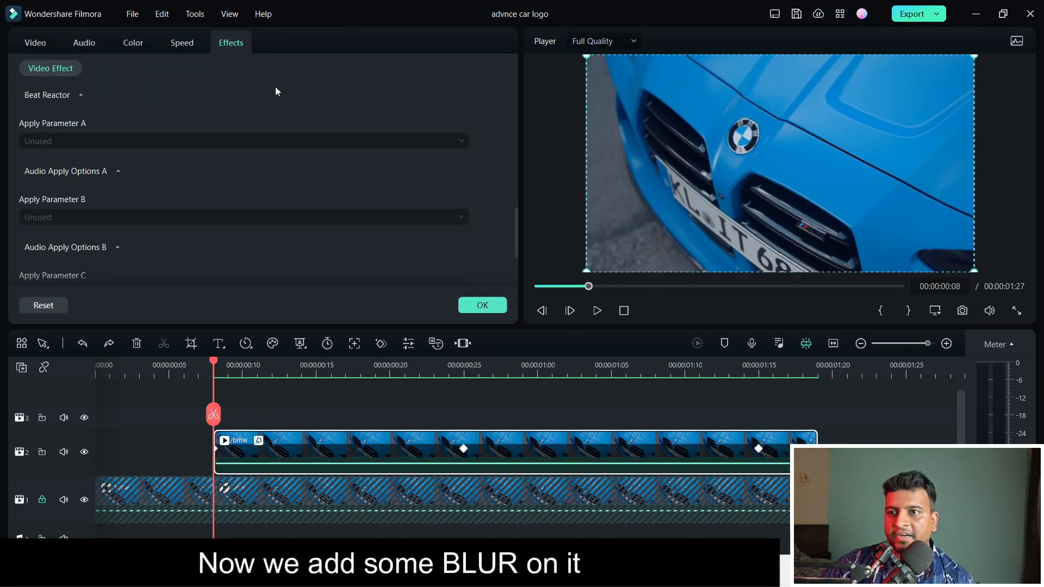
left_click(32, 43)
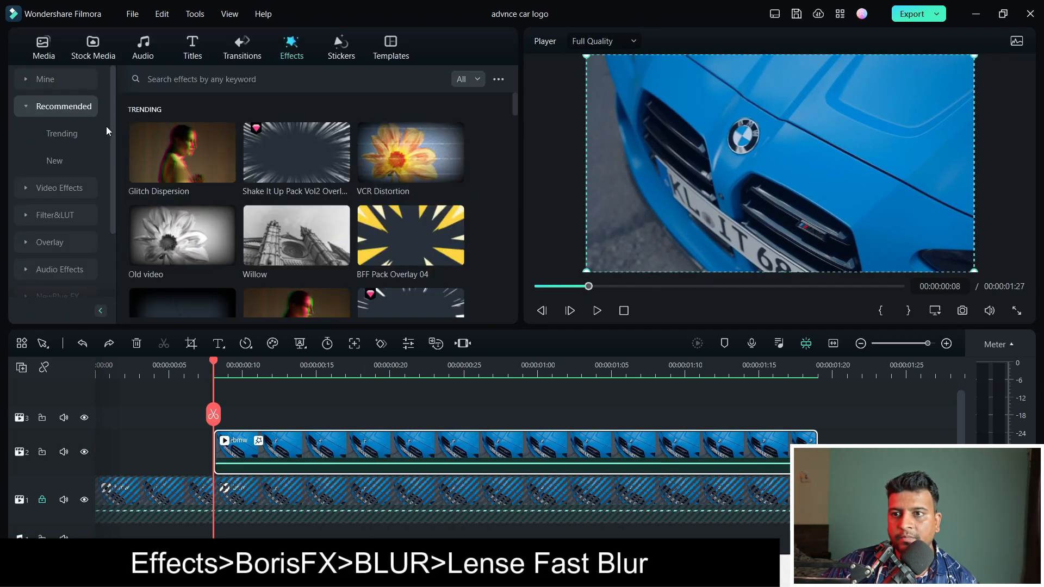
left_click_drag(112, 130, 108, 200)
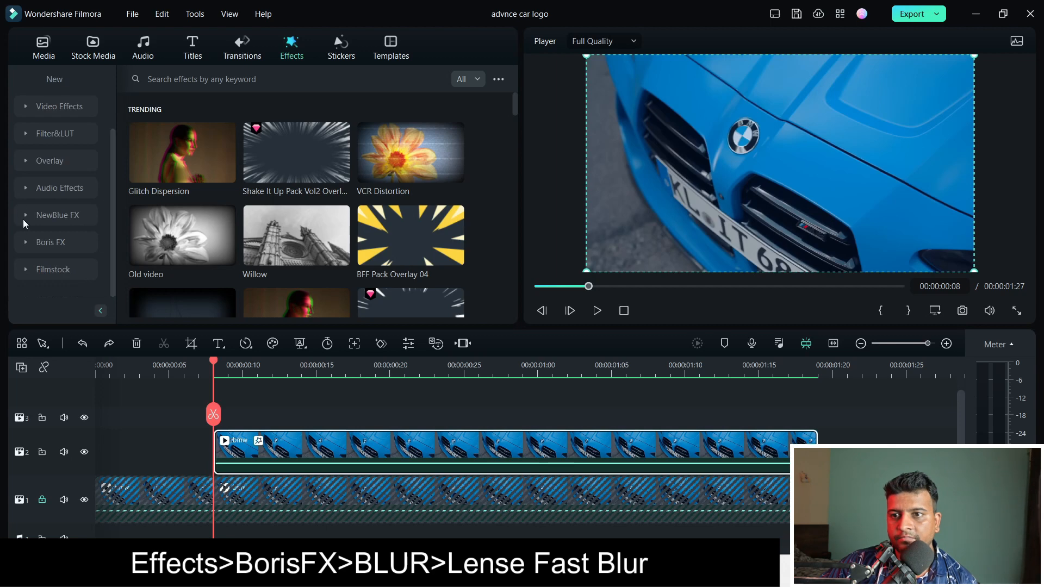
left_click(41, 242)
left_click(53, 271)
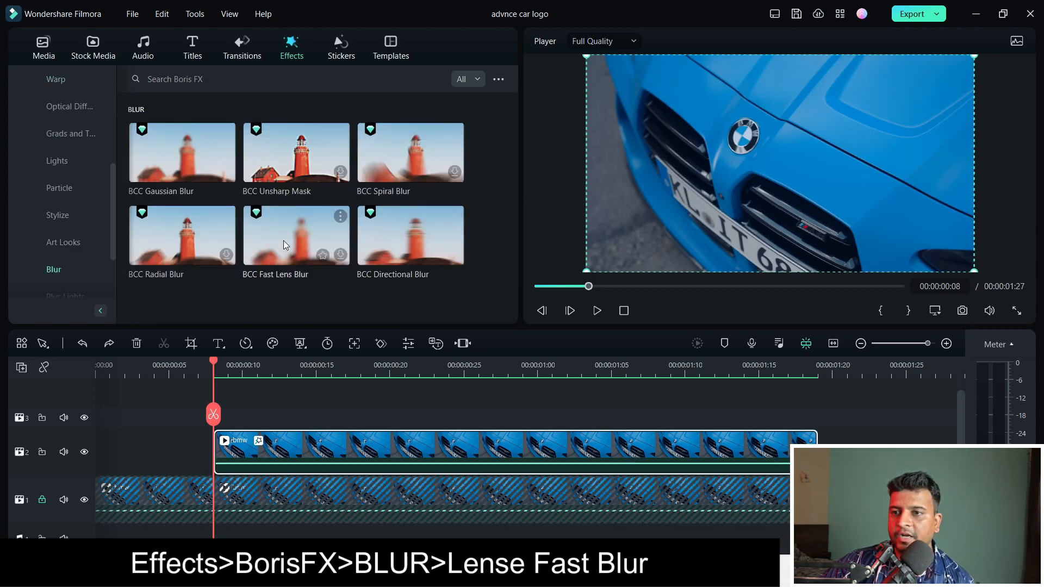
left_click_drag(283, 241, 310, 442)
- Open the upper clip's BCC Fast Lens Blur settings and set Iris Scale to 1
double_click(310, 442)
left_click(226, 42)
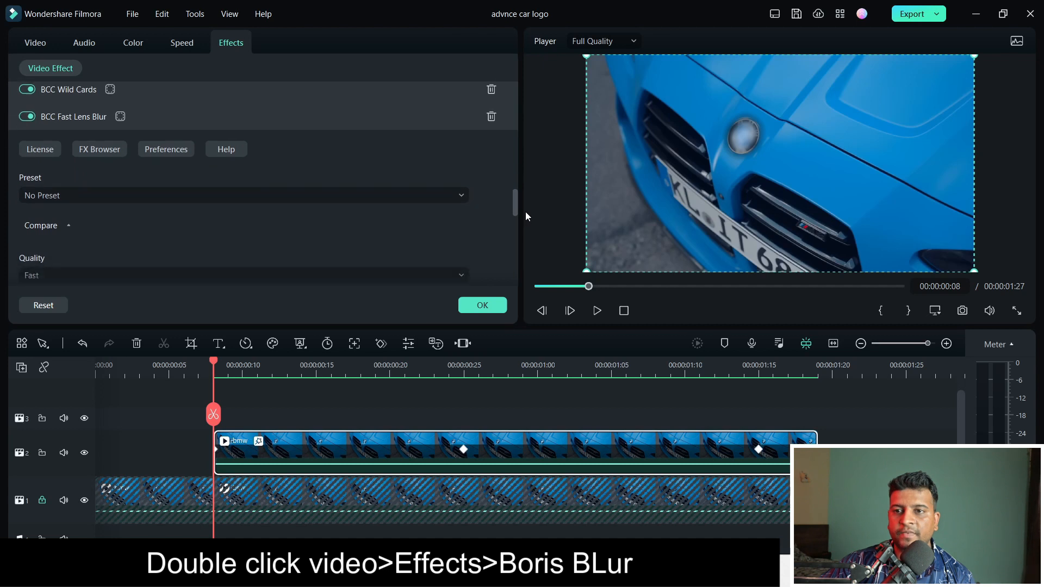
left_click_drag(525, 212, 524, 223)
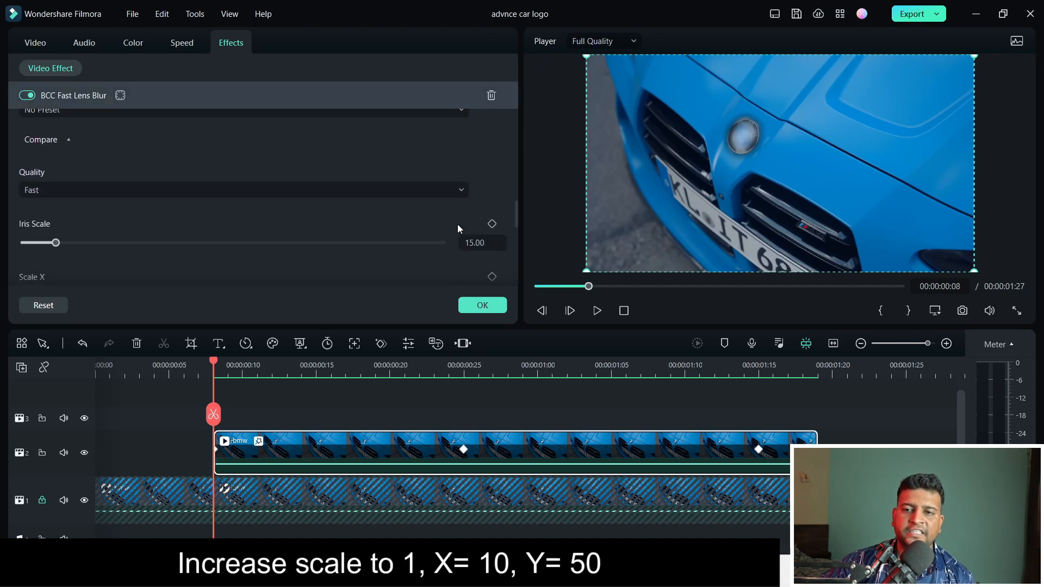
left_click(487, 244)
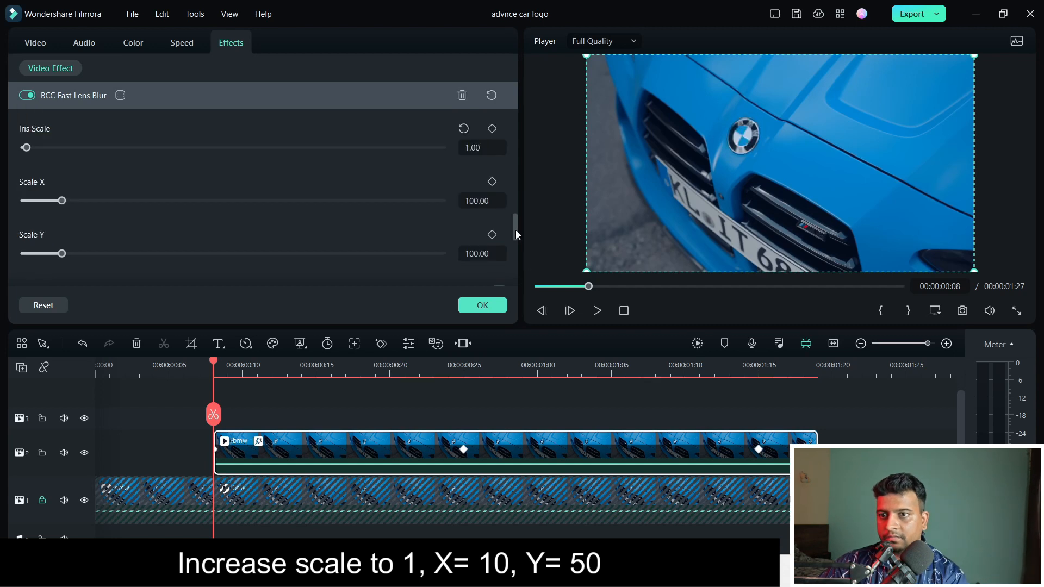
- Set the Fast Lens Blur's Scale X to 10 and Scale Y to 50, and confirm the effect settings
left_click_drag(489, 200, 445, 200)
type("10")
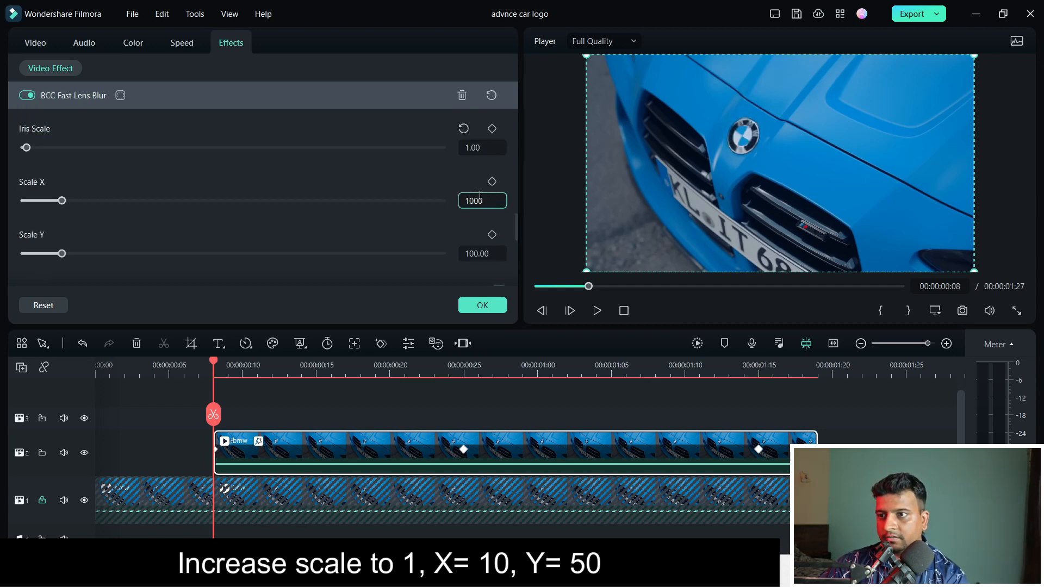
key("BackSpace")
key("BackSpace")
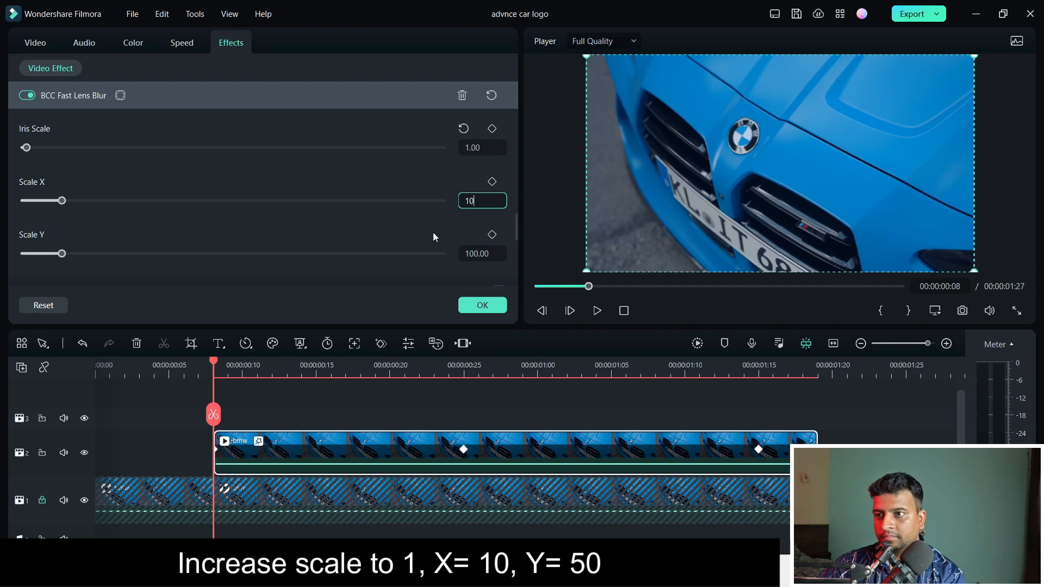
key("Return")
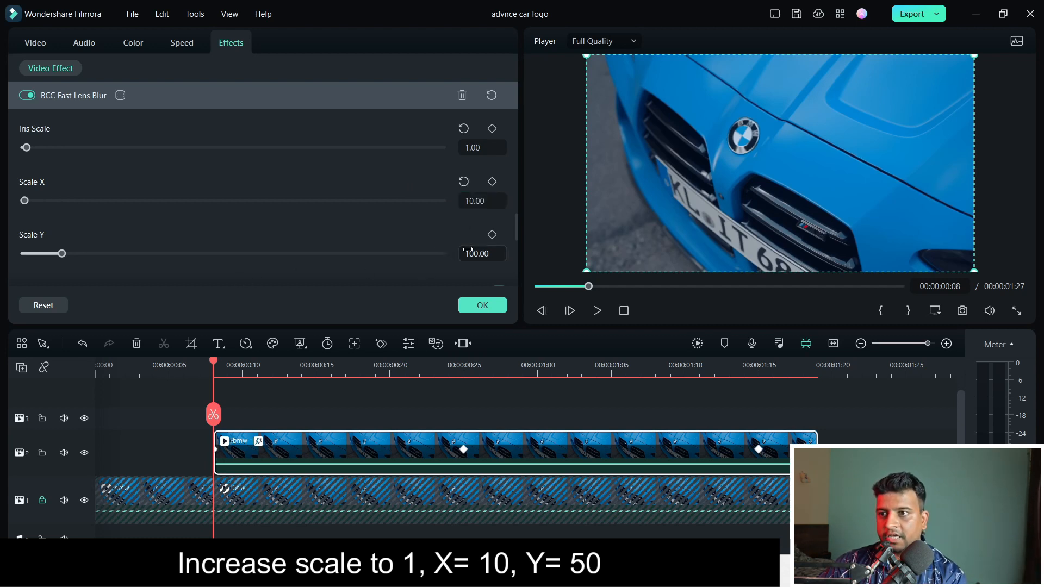
left_click(492, 254)
left_click_drag(492, 254, 461, 251)
type("50")
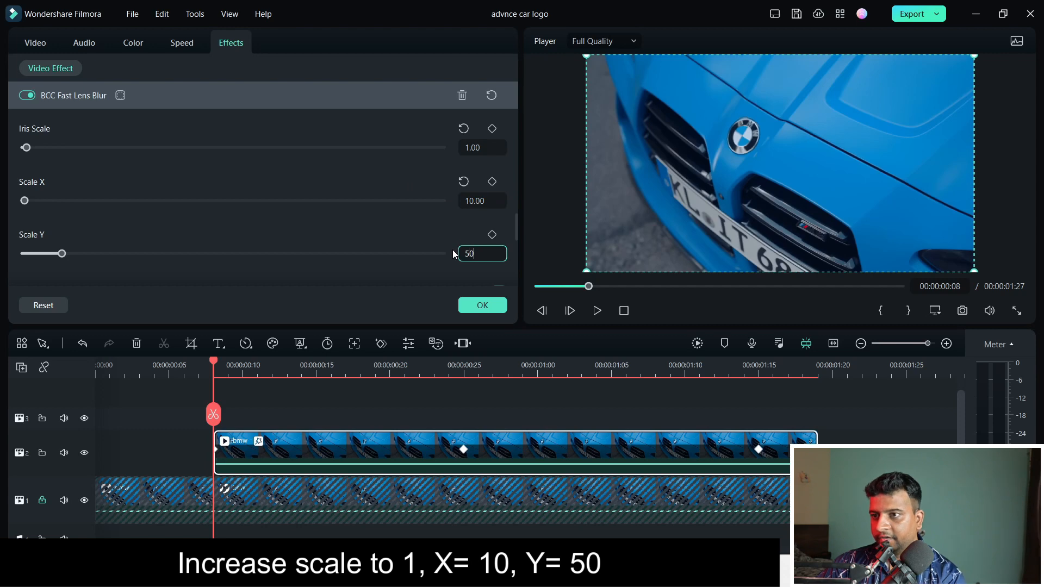
key("Return")
left_click(483, 306)
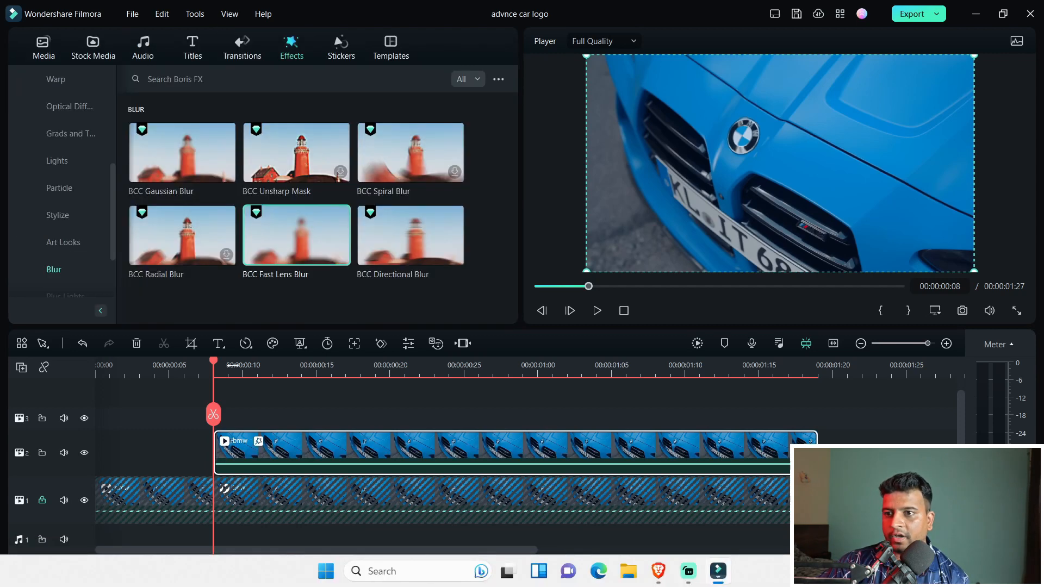
- Render the timeline preview, play back the blurred logo animation and move the playhead to 00:00:00:18
left_click(693, 344)
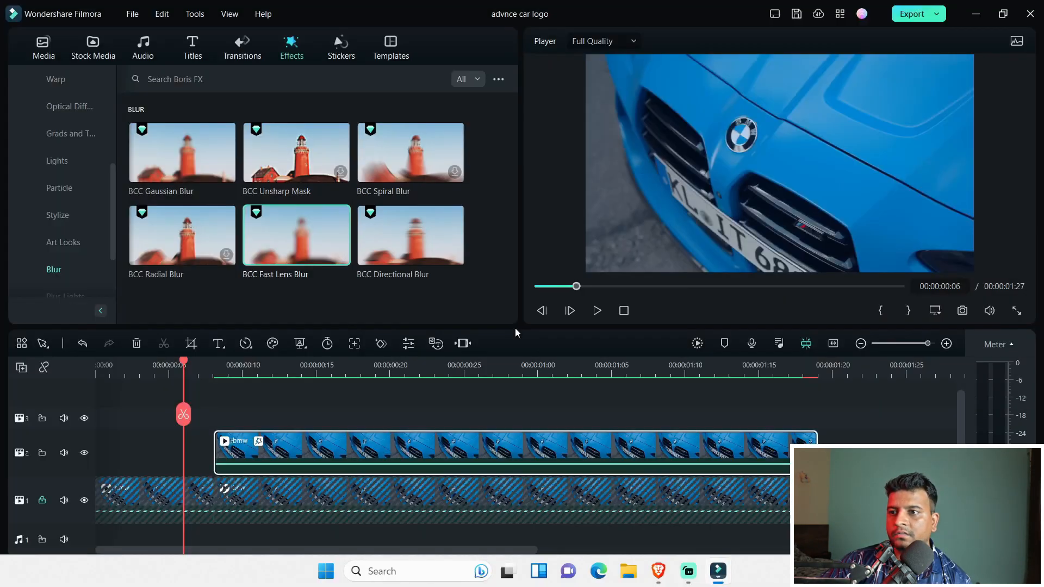
left_click(597, 310)
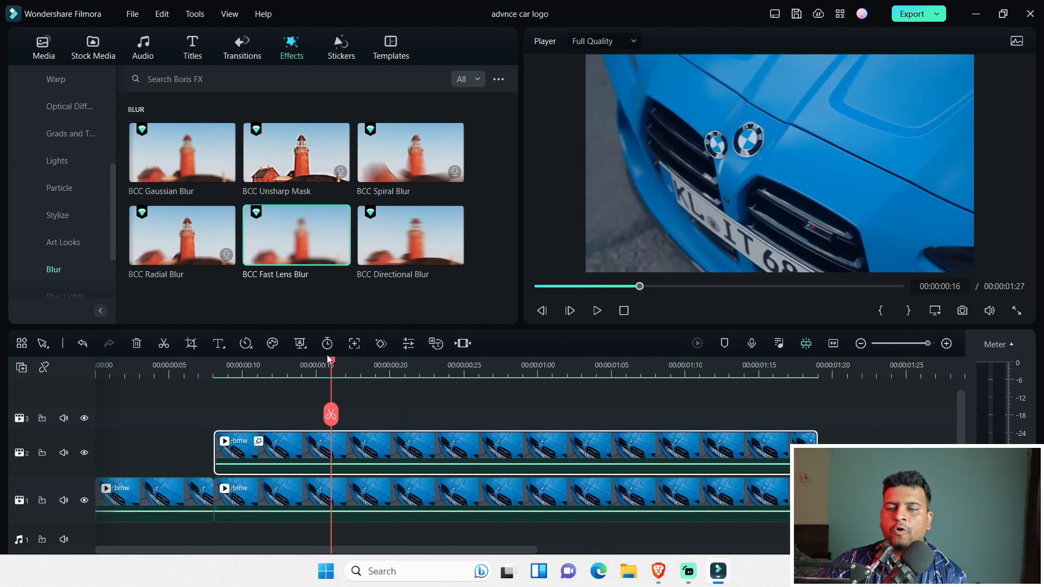
left_click_drag(331, 360, 357, 358)
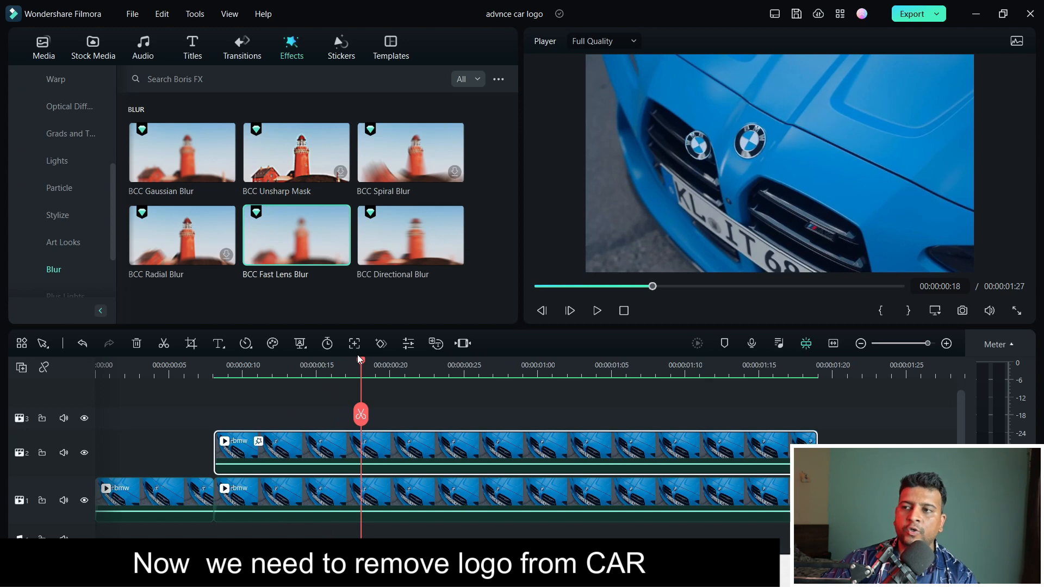
- Apply the BCC Remover effect from Boris FX Image Restoration to the second bmw segment on track 1 and open its effect settings
left_click(308, 505)
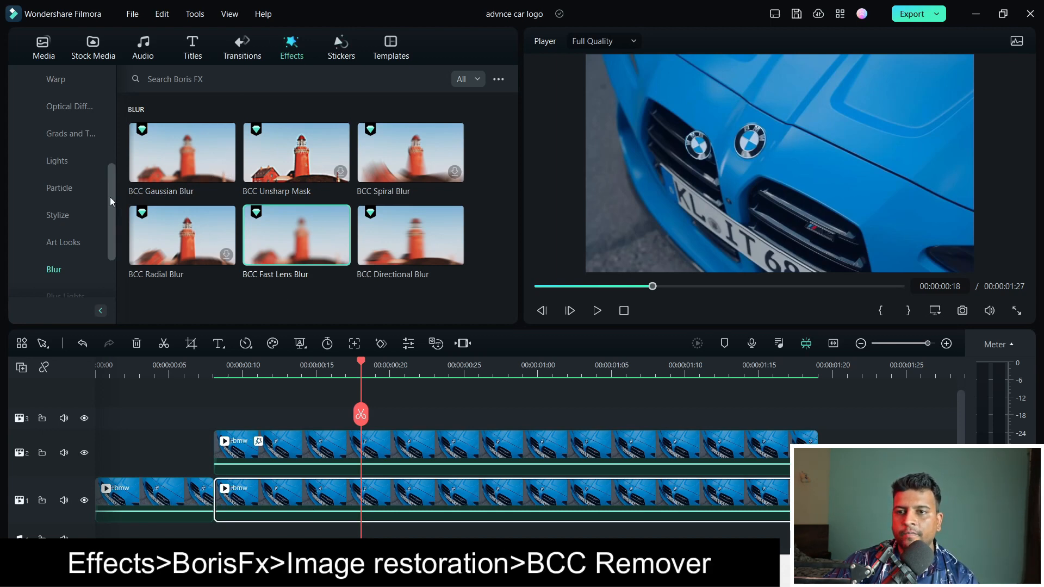
left_click_drag(109, 197, 113, 177)
left_click(30, 109)
left_click(30, 109)
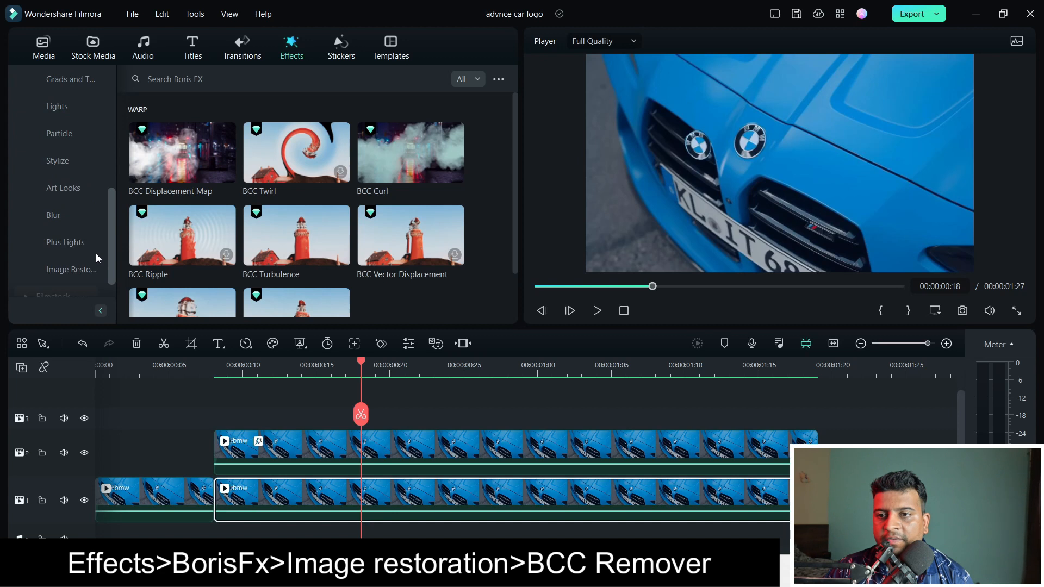
left_click(77, 270)
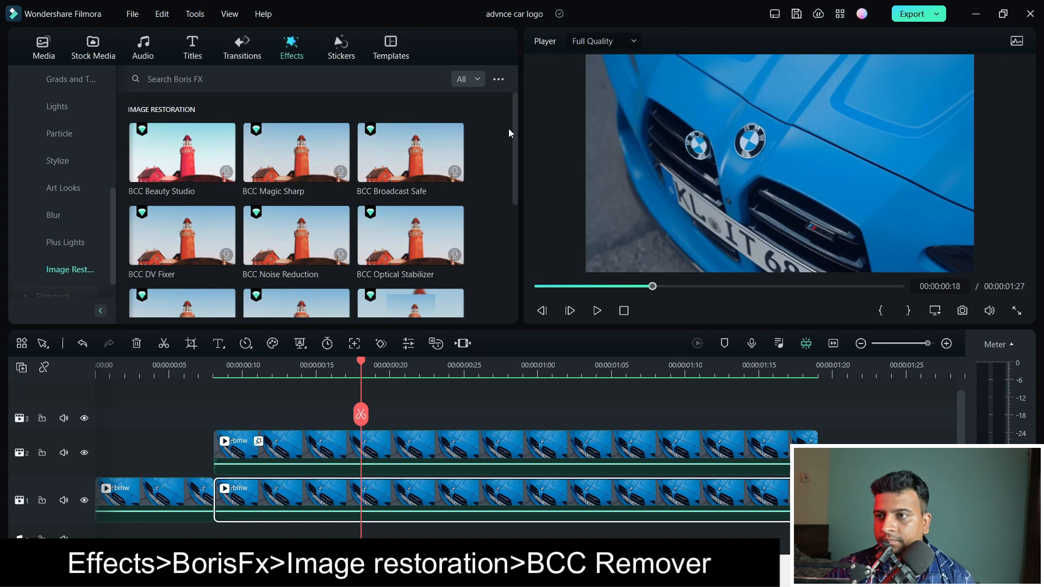
left_click_drag(512, 132, 511, 220)
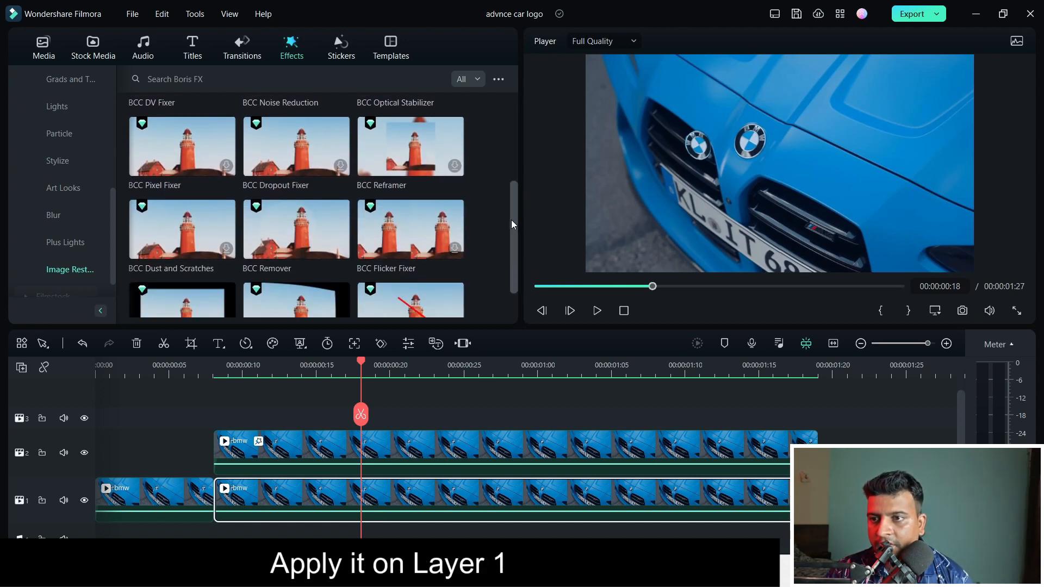
left_click_drag(272, 230, 296, 506)
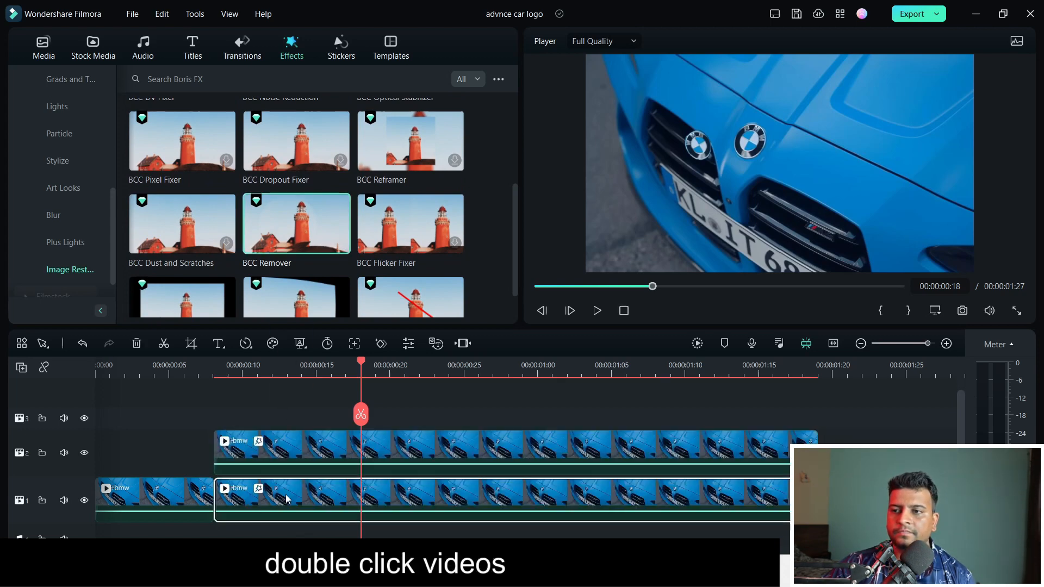
double_click(297, 498)
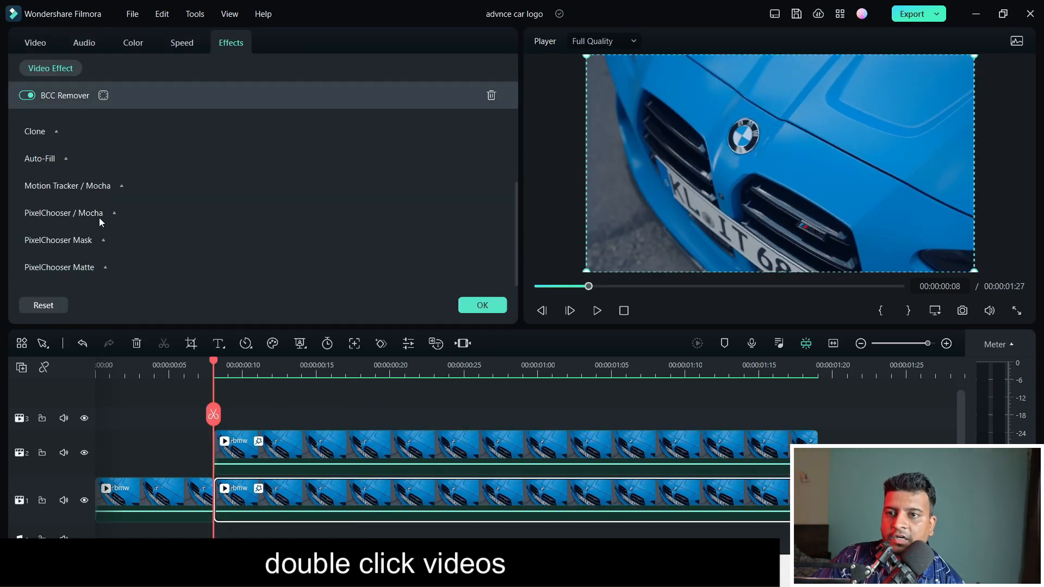
- Set the BCC Remover's Removal Method to Auto-Fill Smooth
left_click(67, 161)
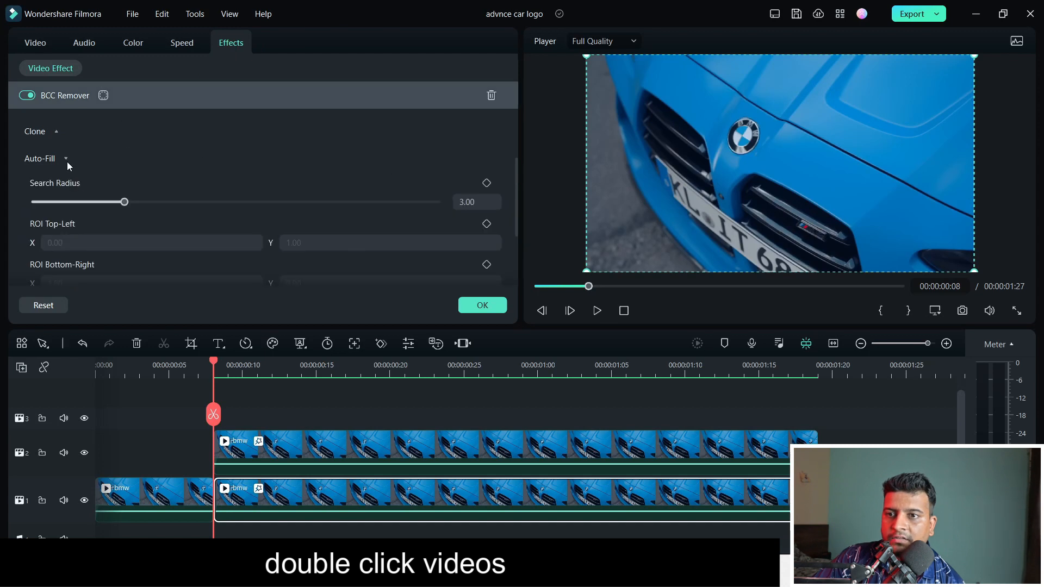
left_click(67, 161)
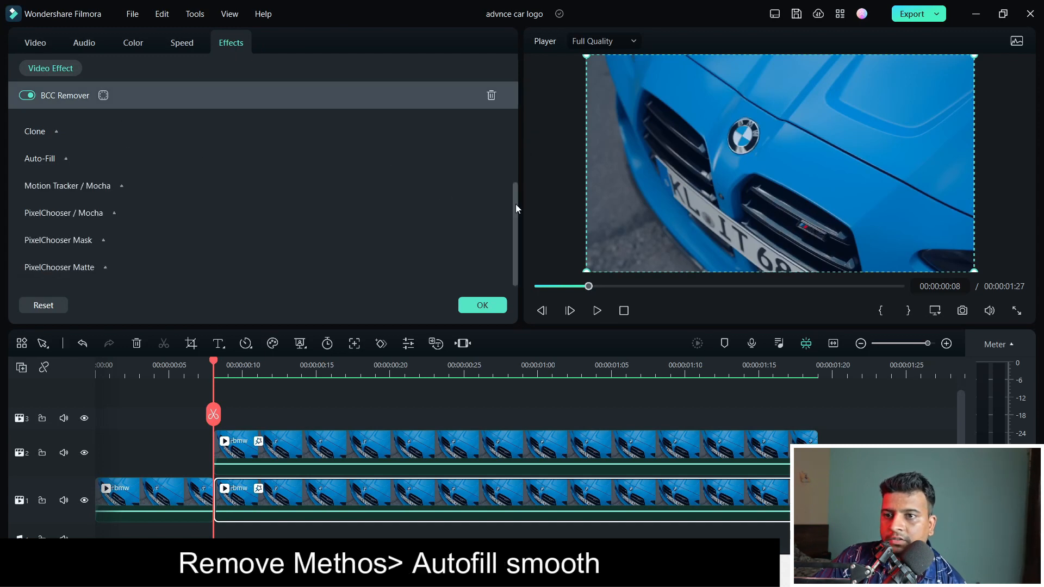
left_click_drag(515, 204, 523, 143)
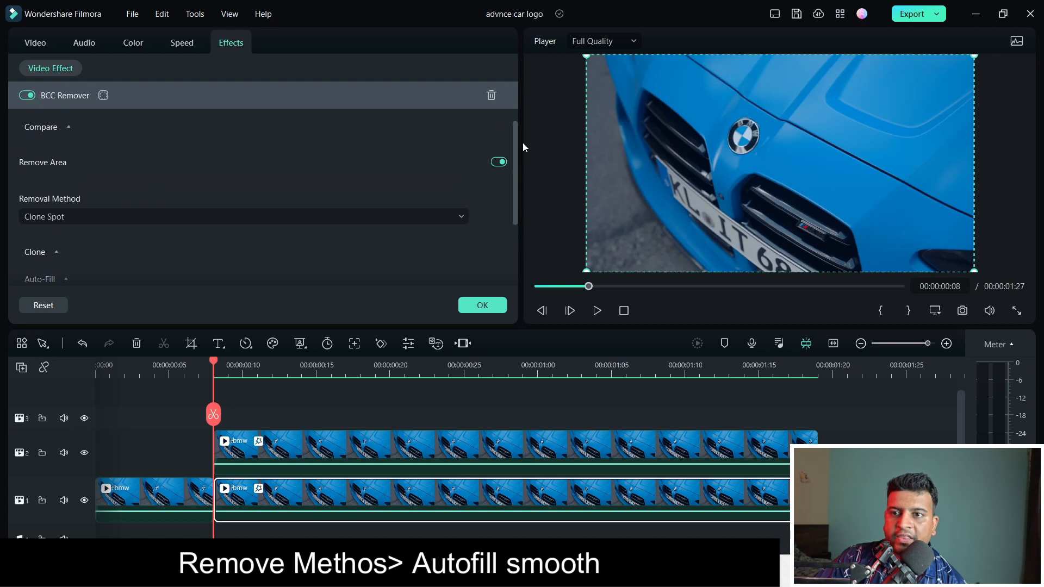
left_click(131, 220)
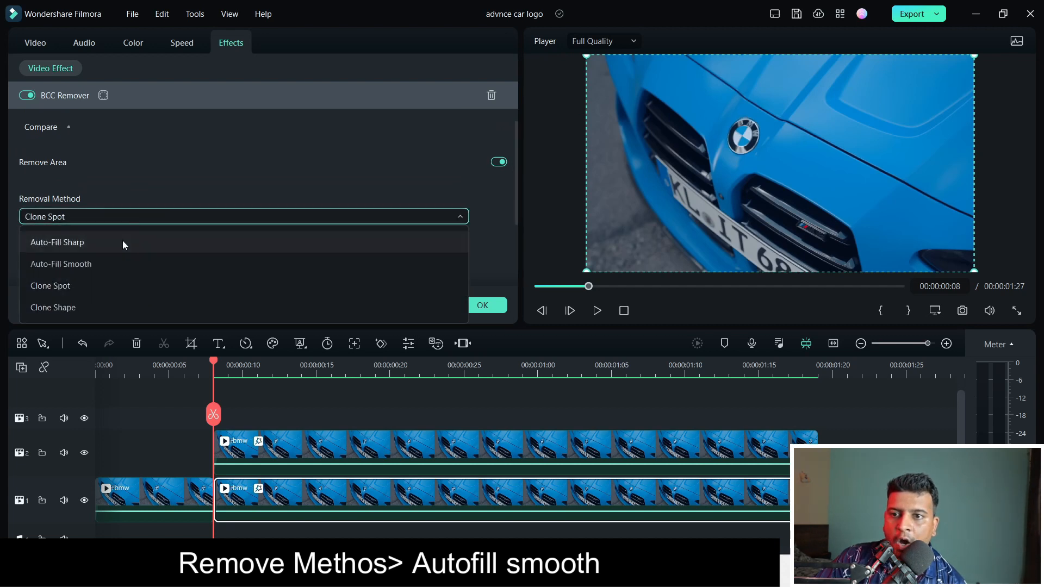
left_click(101, 263)
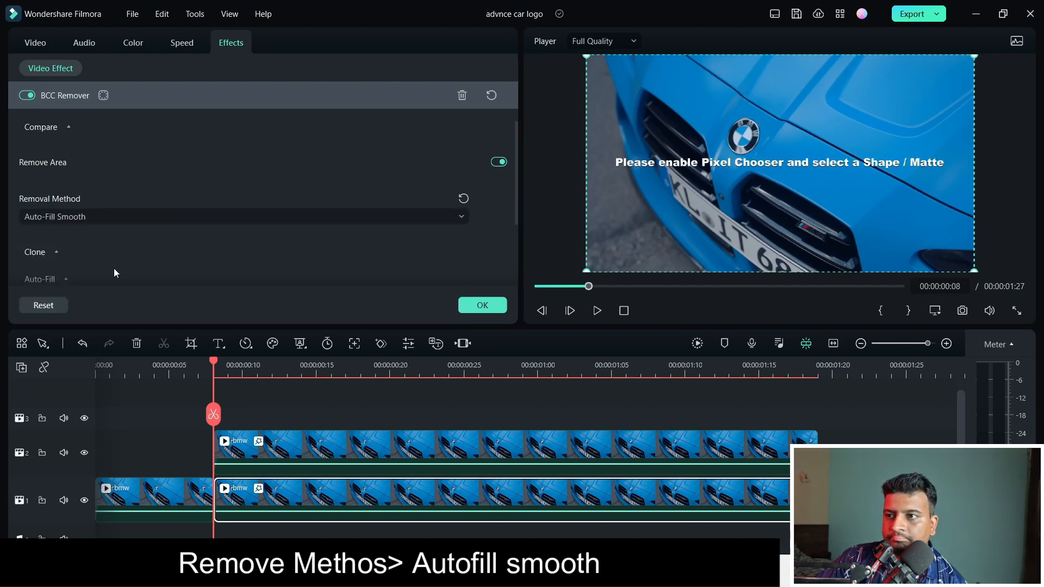
- Turn on the PixelChooser in the BCC Remover's PixelChooser / Mocha settings and launch Mocha
scroll(495, 227, "down", 3)
scroll(495, 227, "up", 2)
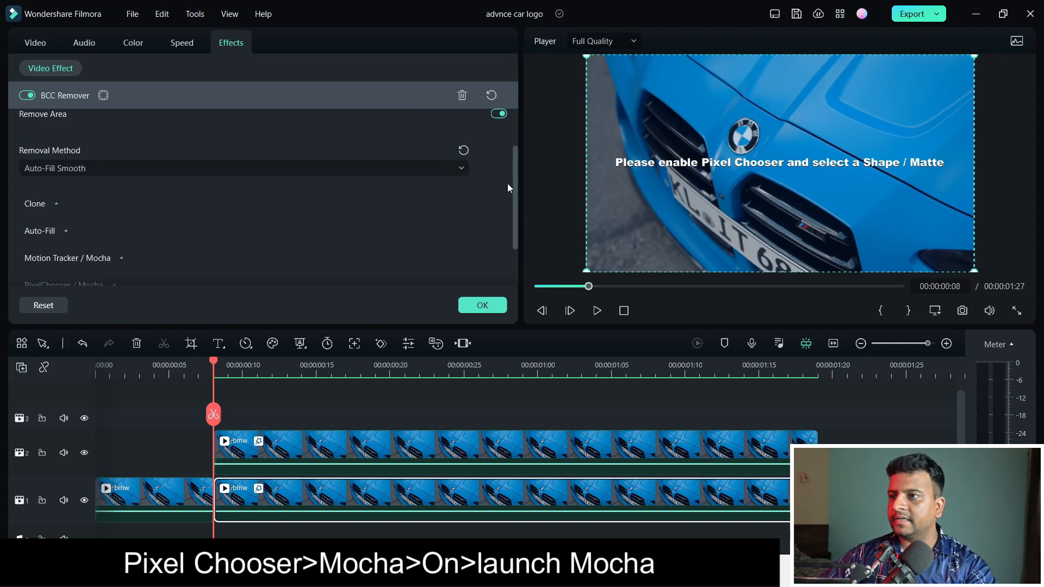
scroll(508, 184, "down", 3)
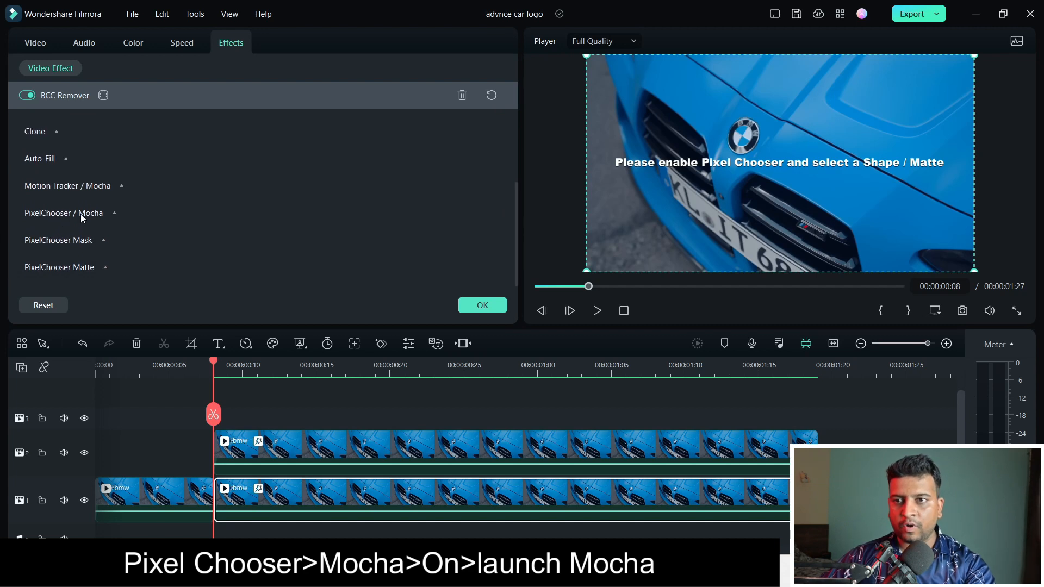
left_click(112, 215)
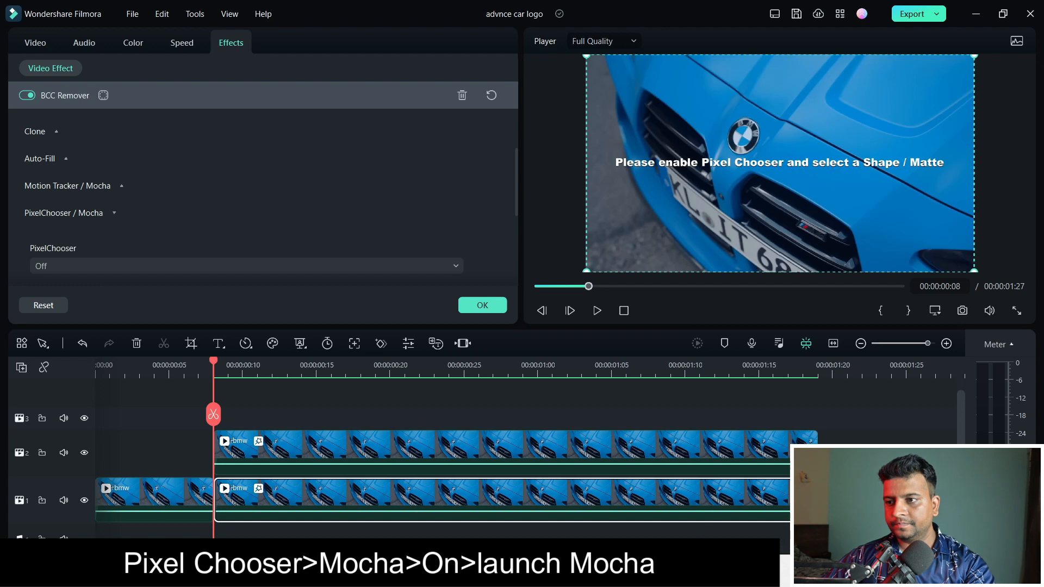
left_click(59, 265)
left_click(49, 308)
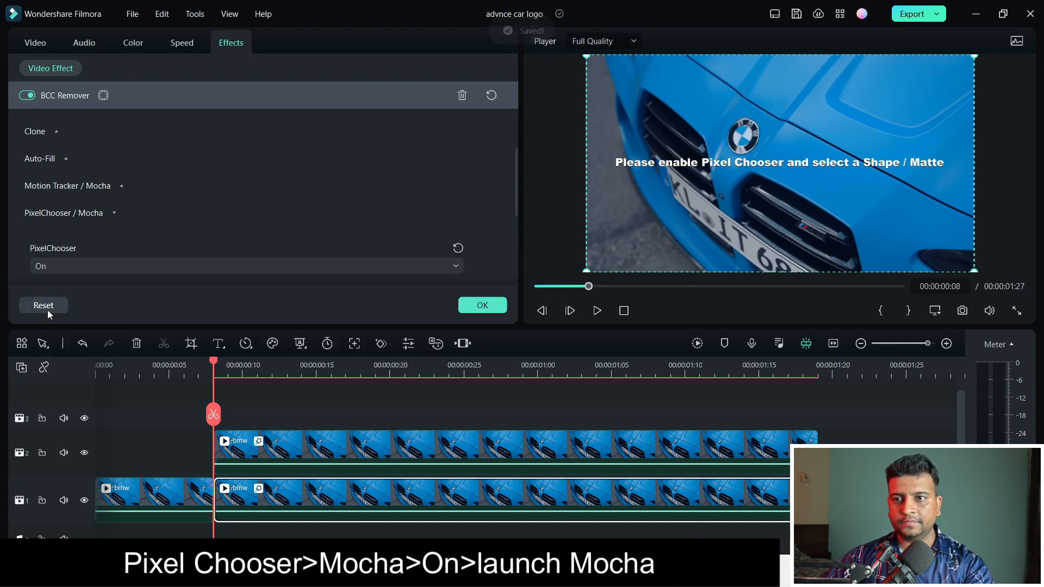
left_click_drag(514, 172, 501, 226)
left_click(230, 178)
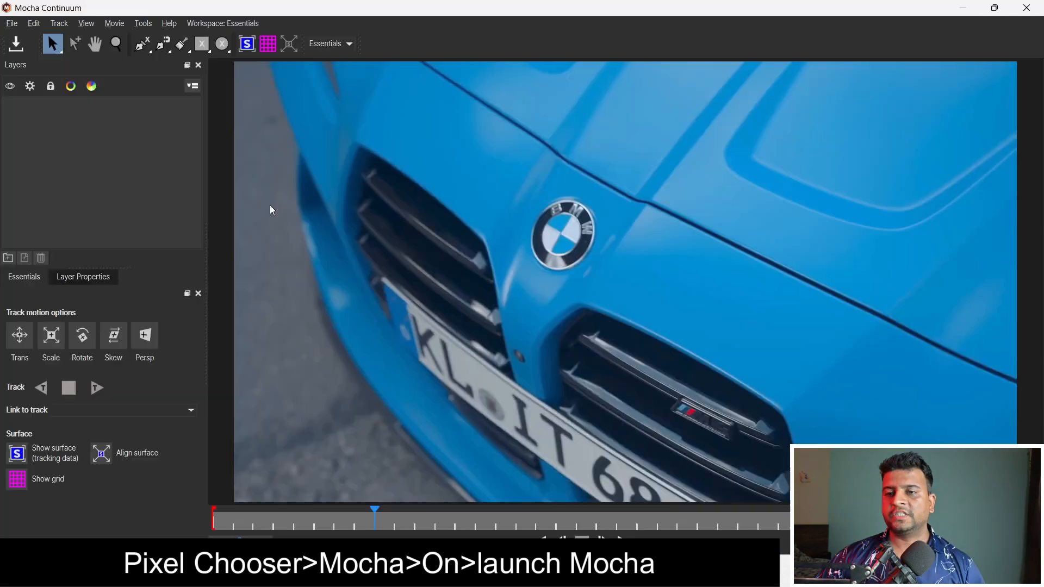
- Draw a closed pen-tool shape around the BMW logo on the hood and adjust its points to fit closely around the emblem
left_click(143, 48)
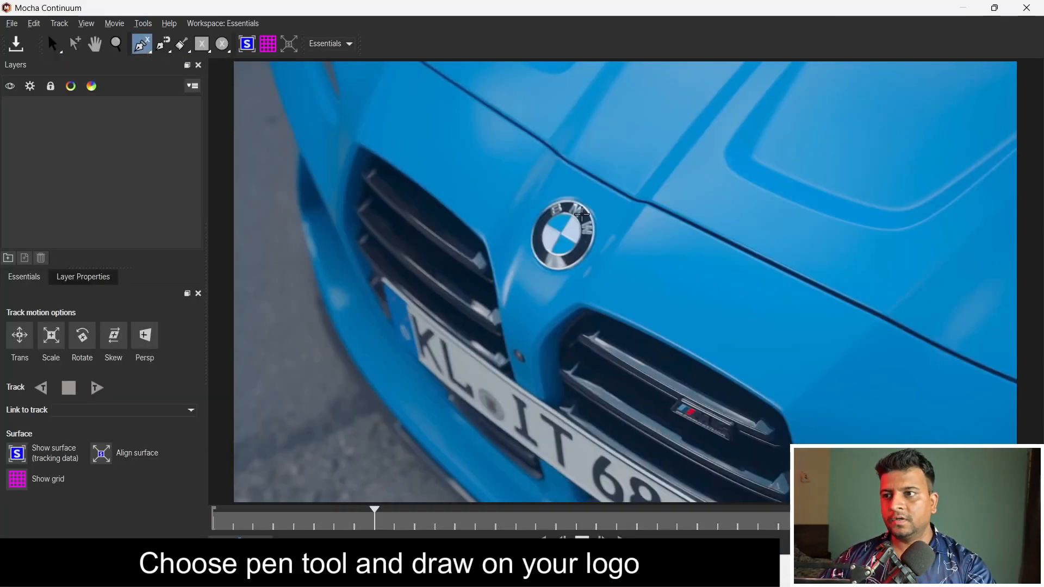
left_click(513, 167)
left_click(538, 175)
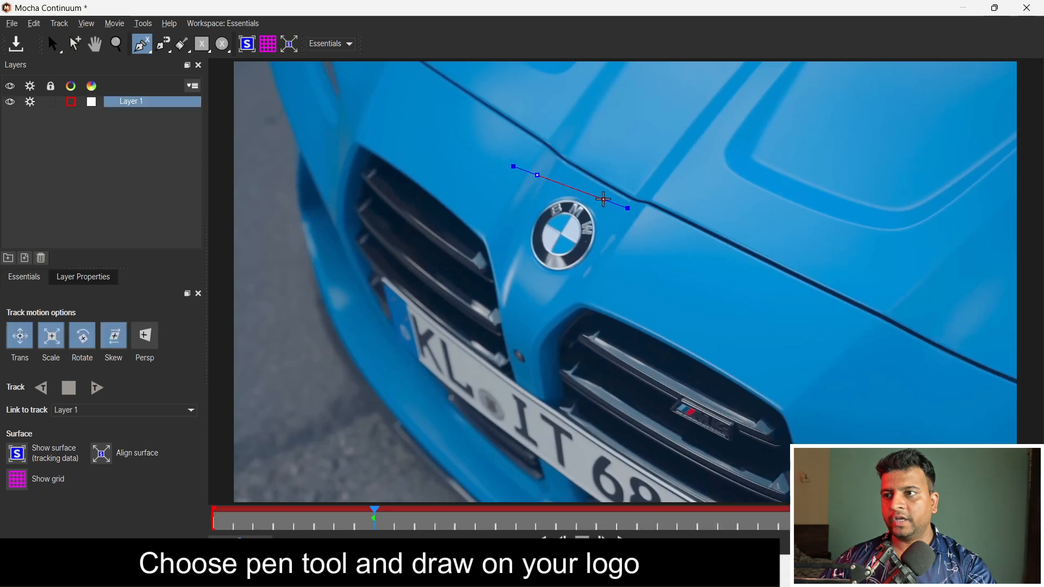
left_click(604, 200)
left_click(646, 268)
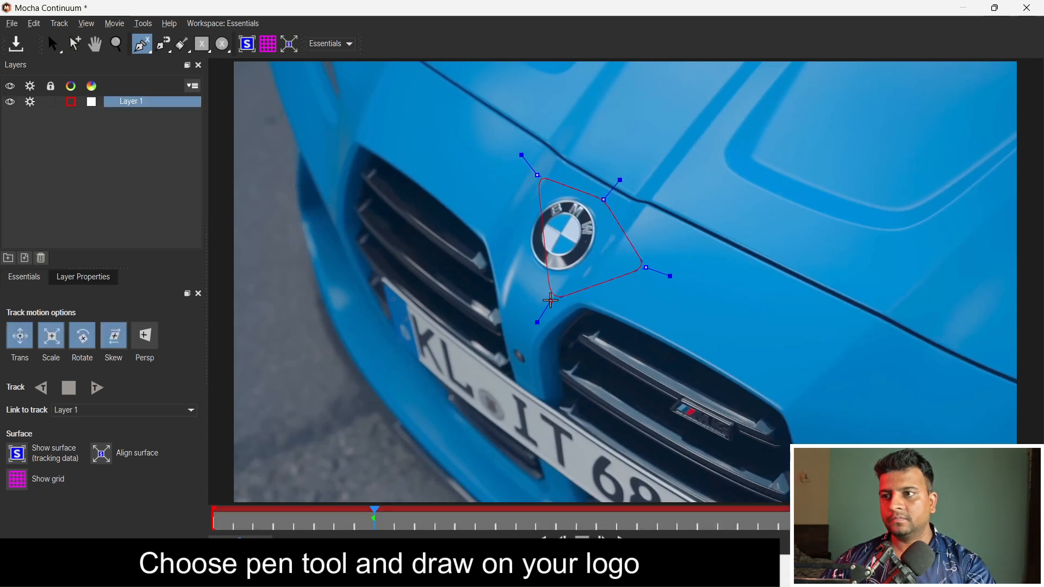
left_click(551, 303)
left_click(496, 260)
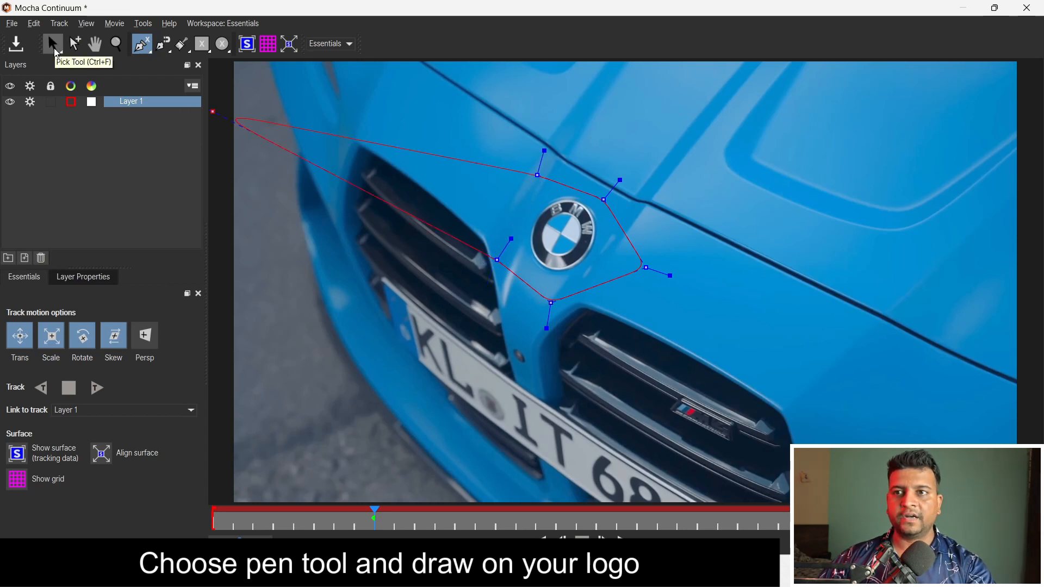
left_click(55, 48)
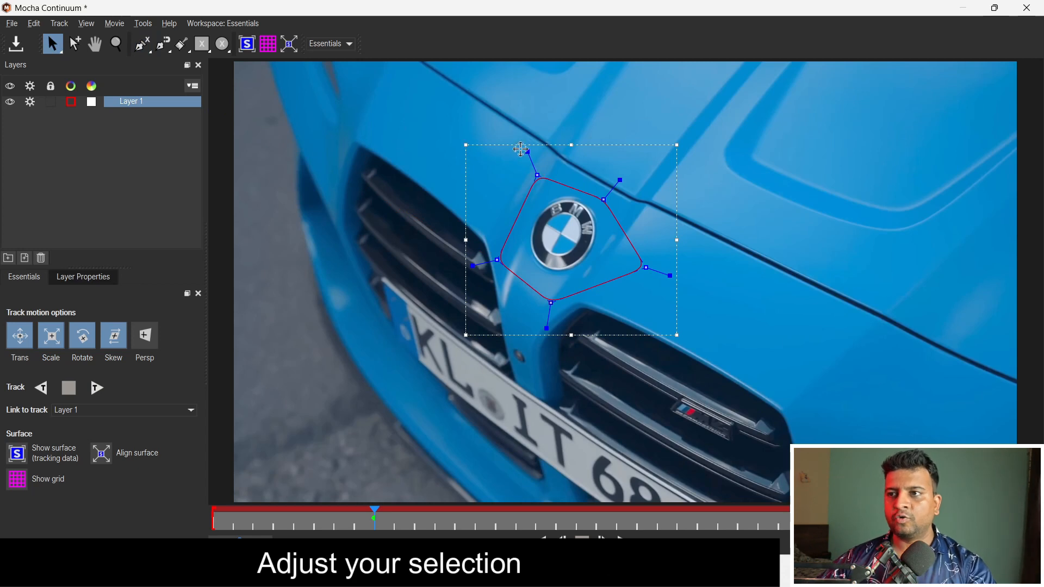
left_click_drag(526, 152, 538, 177)
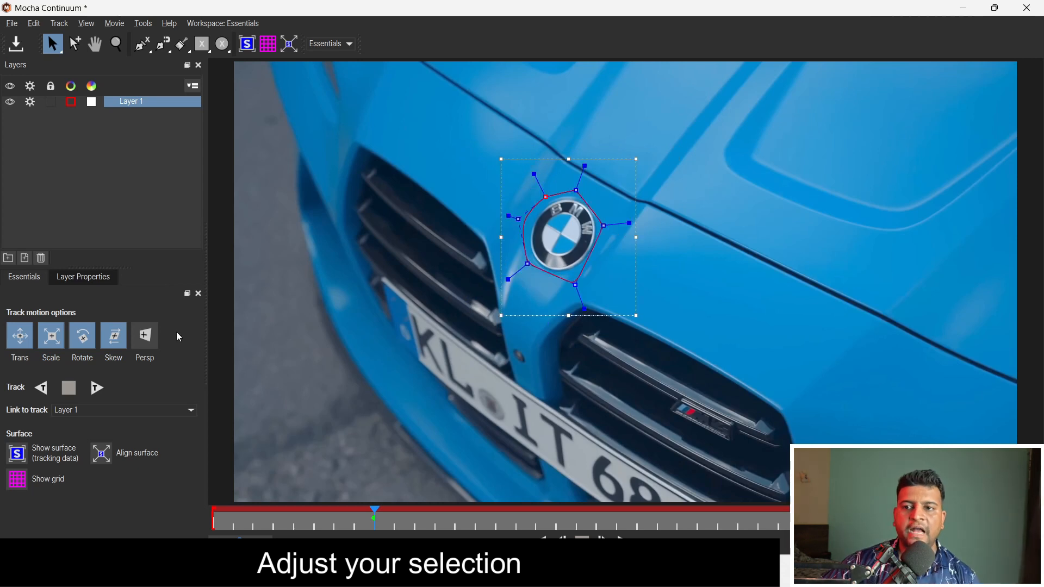
- Enable perspective motion for the logo shape and track it forward, then backward, through the clip
left_click(147, 342)
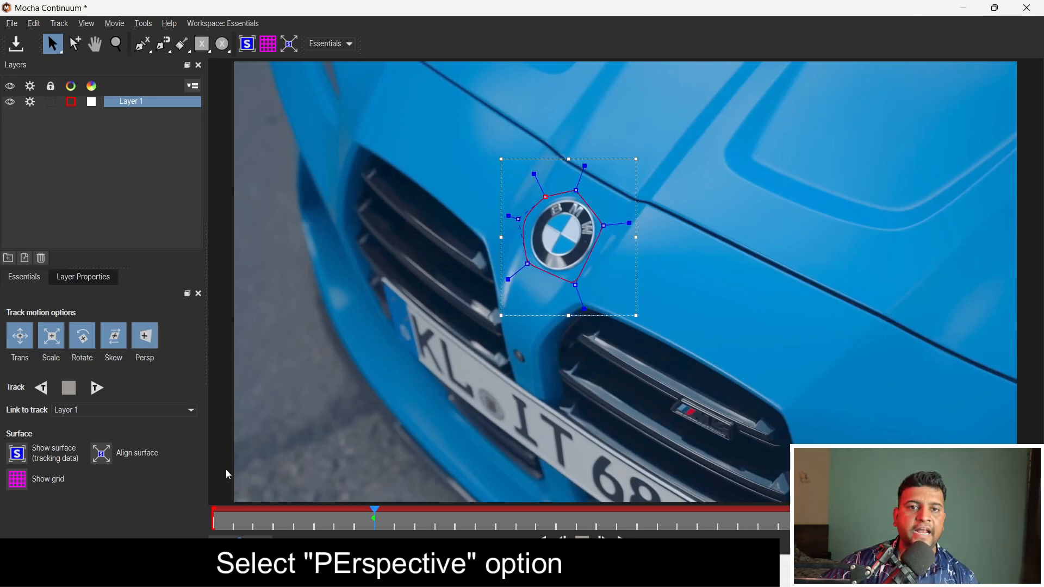
left_click(97, 389)
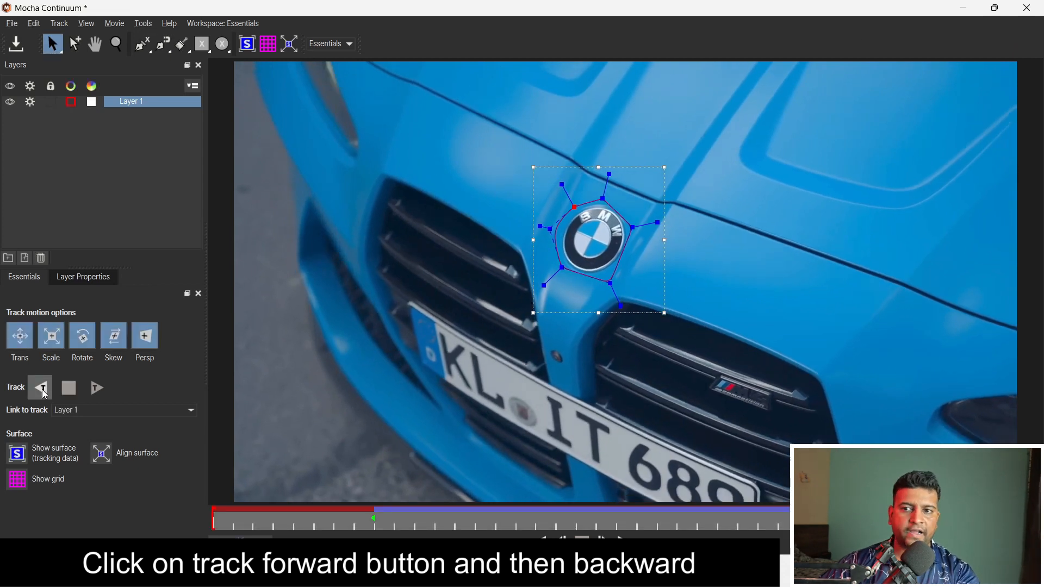
left_click(41, 389)
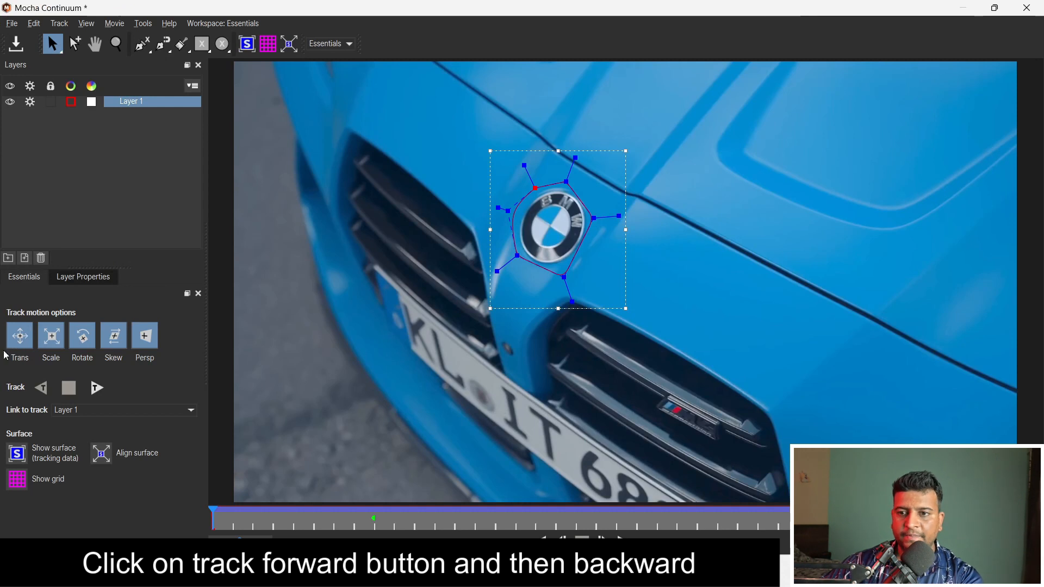
- Show the tracking surface and fit its corners around the logo, then save and close the Mocha project
left_click(20, 461)
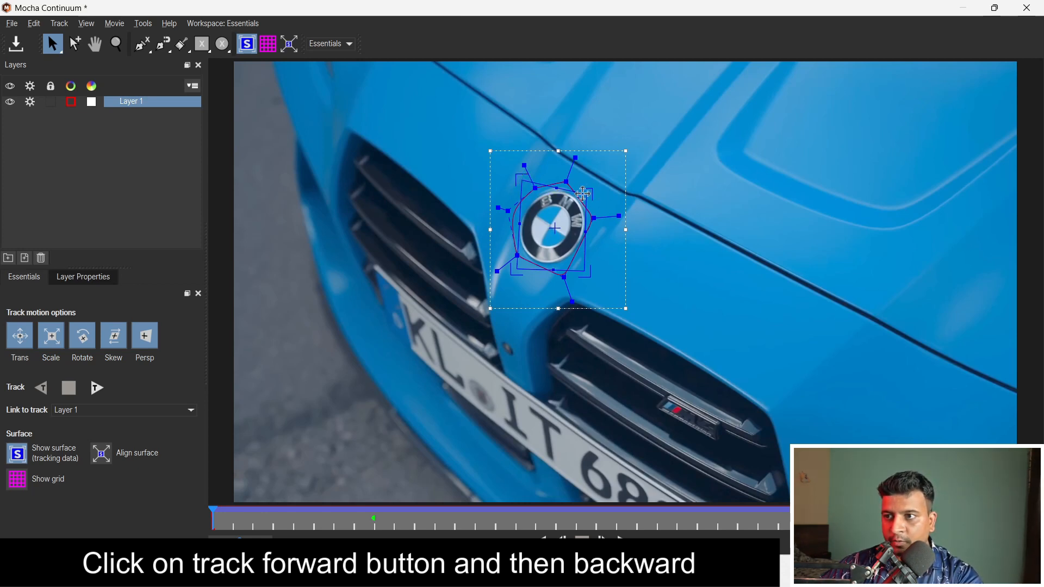
left_click_drag(585, 194, 592, 192)
left_click_drag(584, 271, 588, 273)
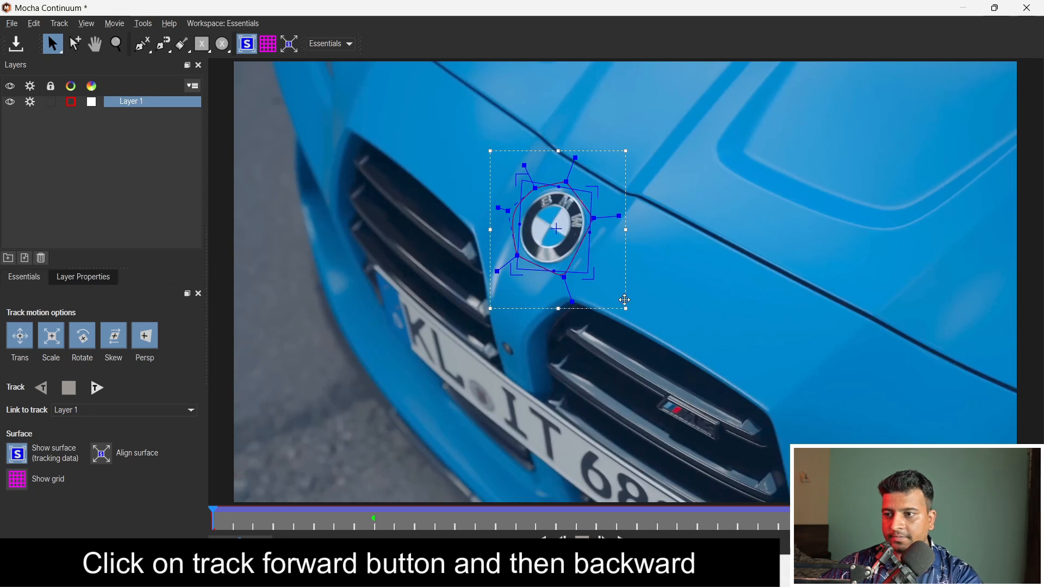
left_click(16, 44)
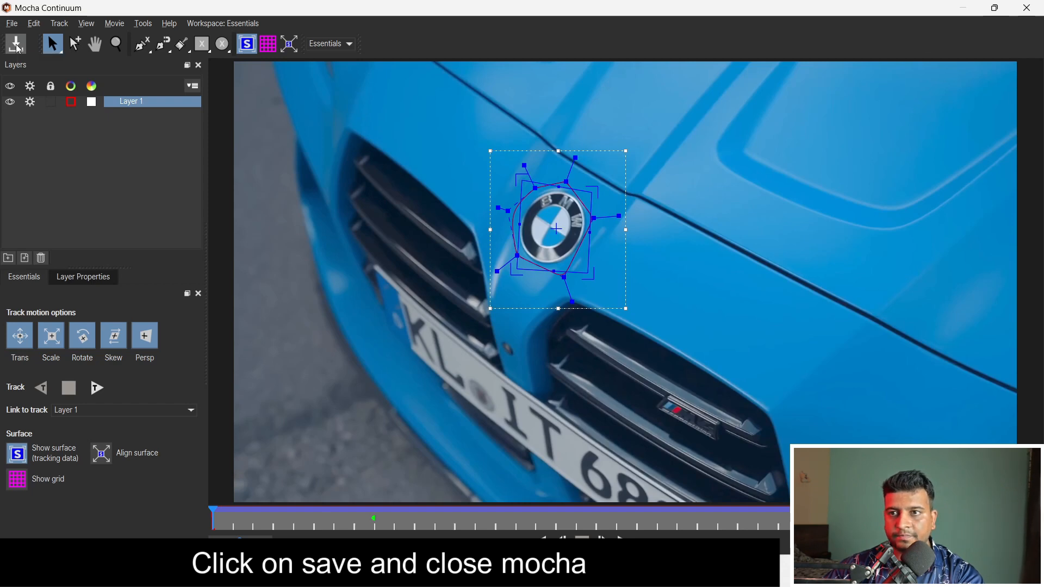
left_click(1028, 8)
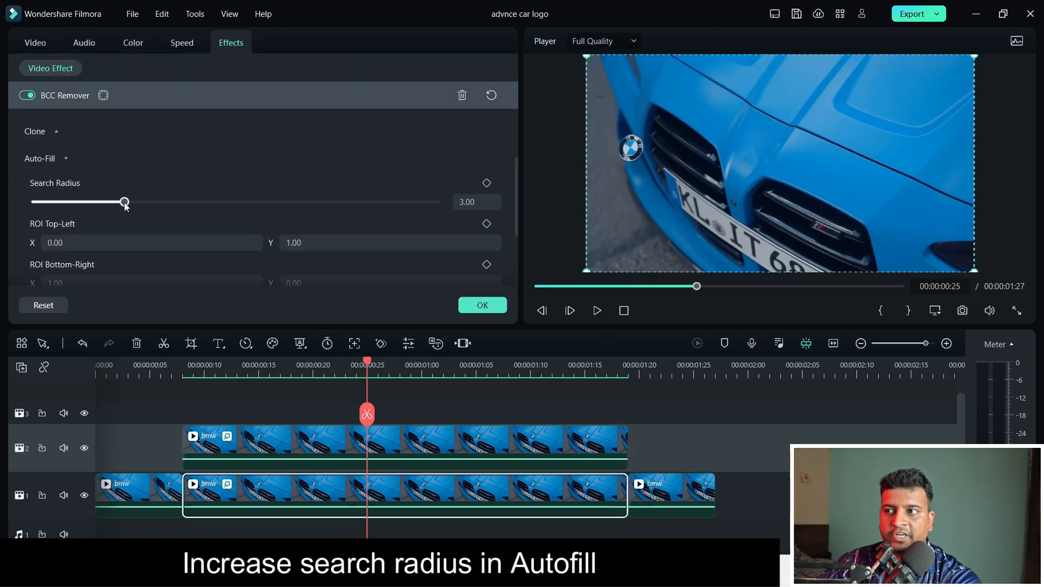
- Set the BCC Remover's Auto-Fill Search Radius to 8.00, then render and play back the timeline preview and confirm the effect settings
left_click_drag(128, 202, 211, 203)
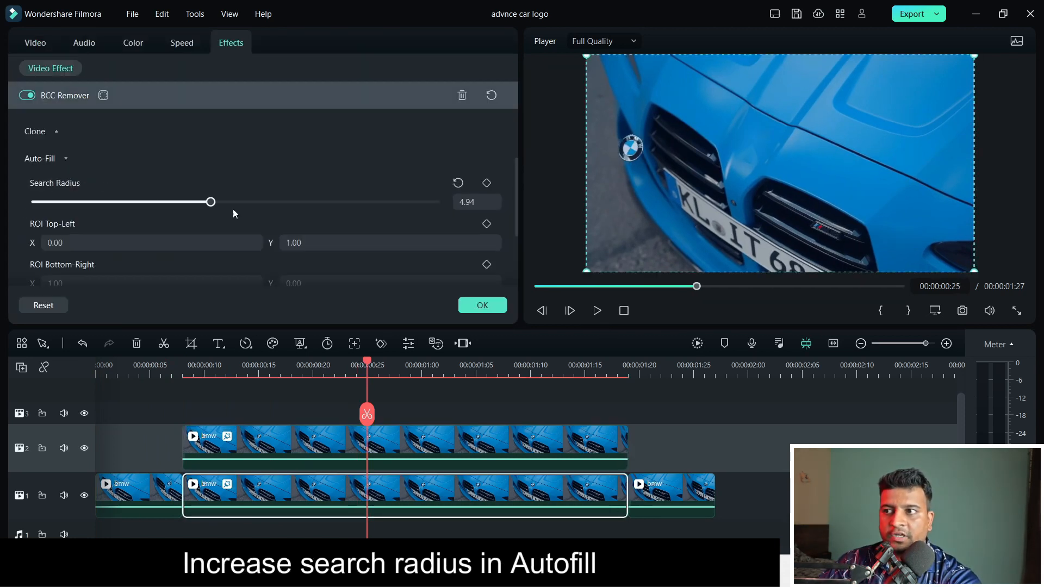
left_click_drag(409, 228, 348, 234)
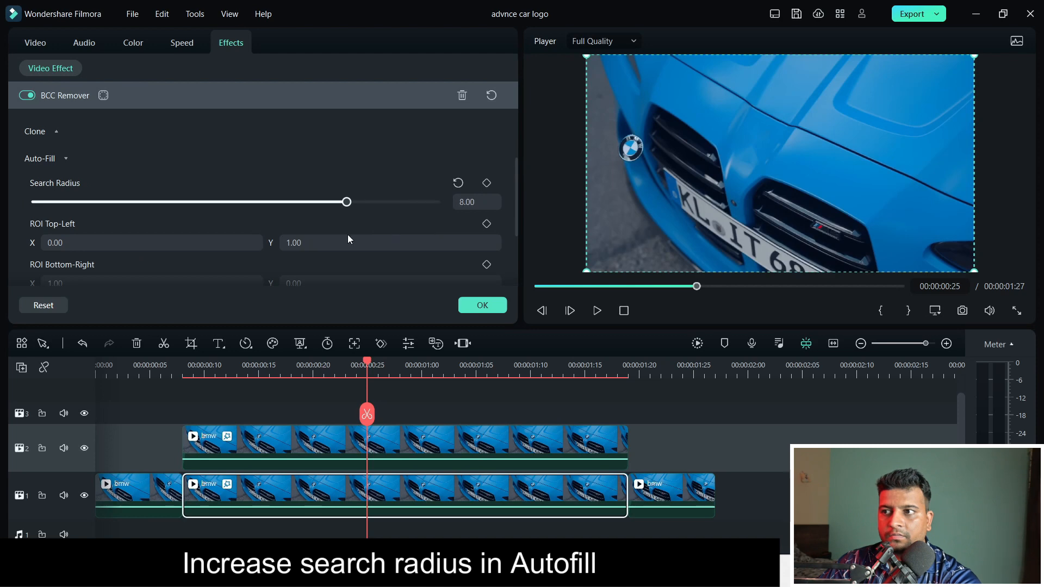
left_click(699, 344)
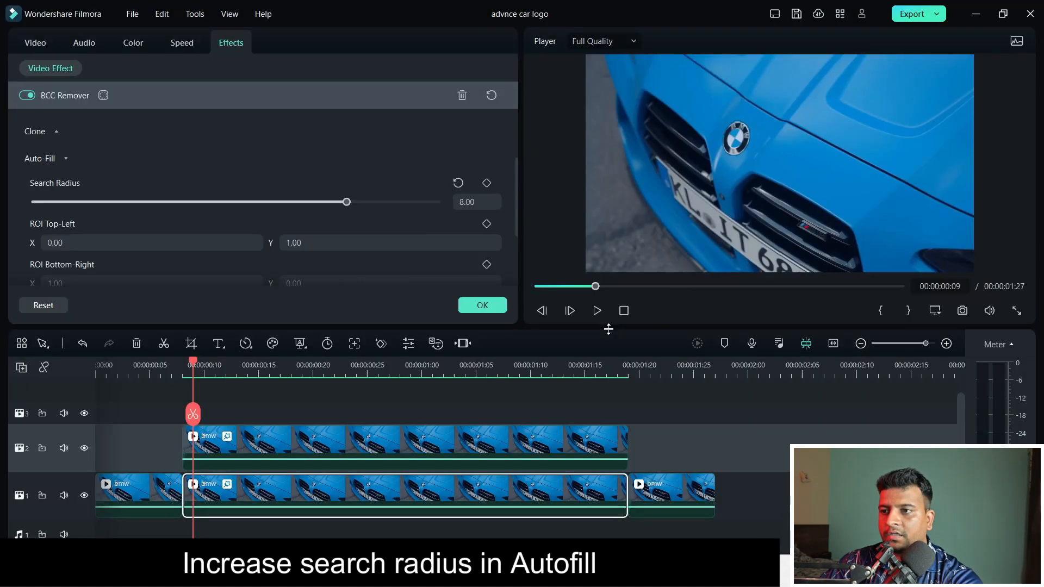
left_click(597, 311)
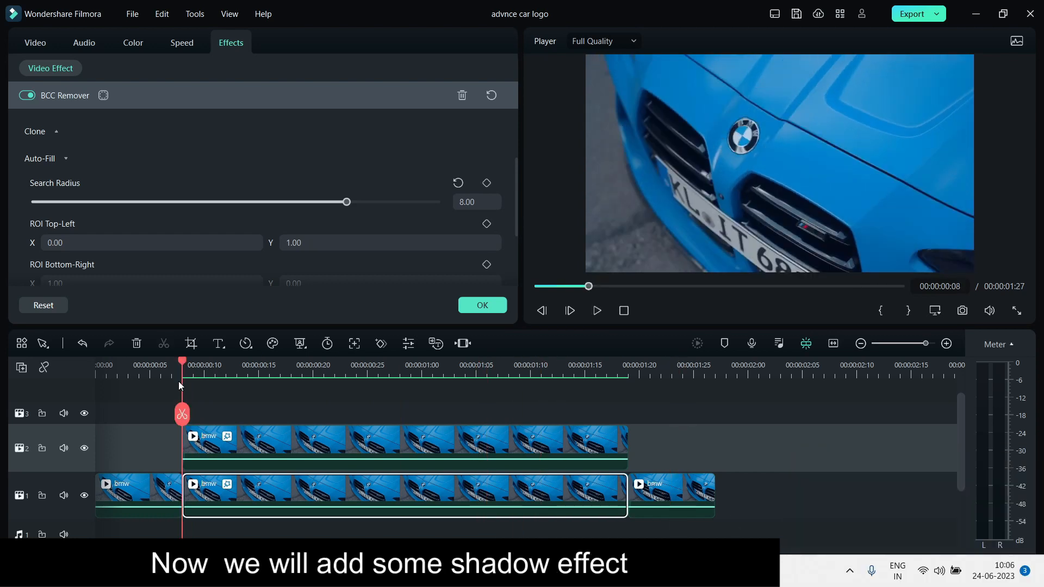
left_click(482, 305)
- Duplicate the track 2 bmw clip onto track 3, aligned with the original, and hide track 3
left_click(270, 451)
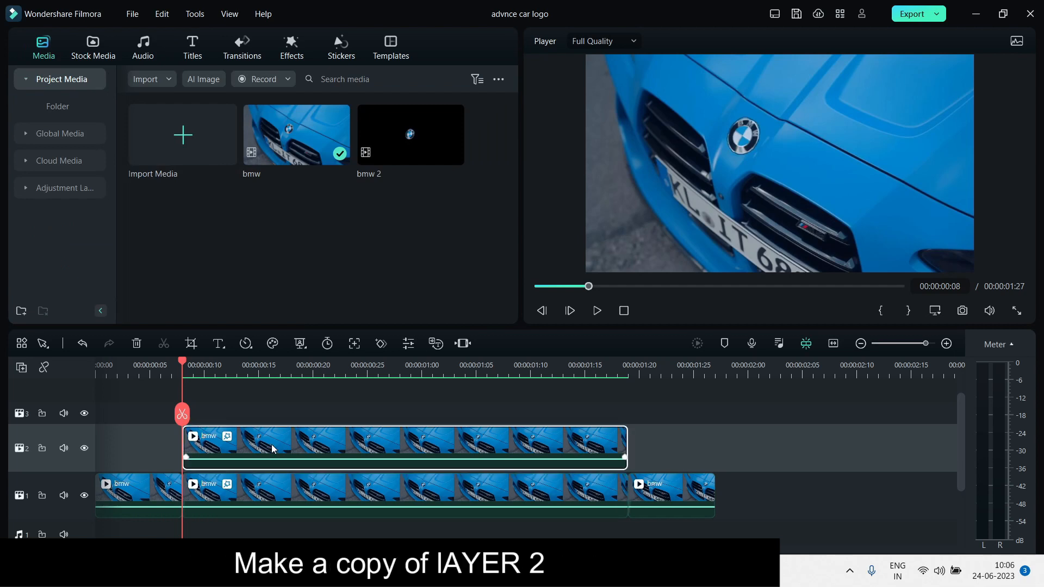
left_click_drag(273, 450, 273, 418)
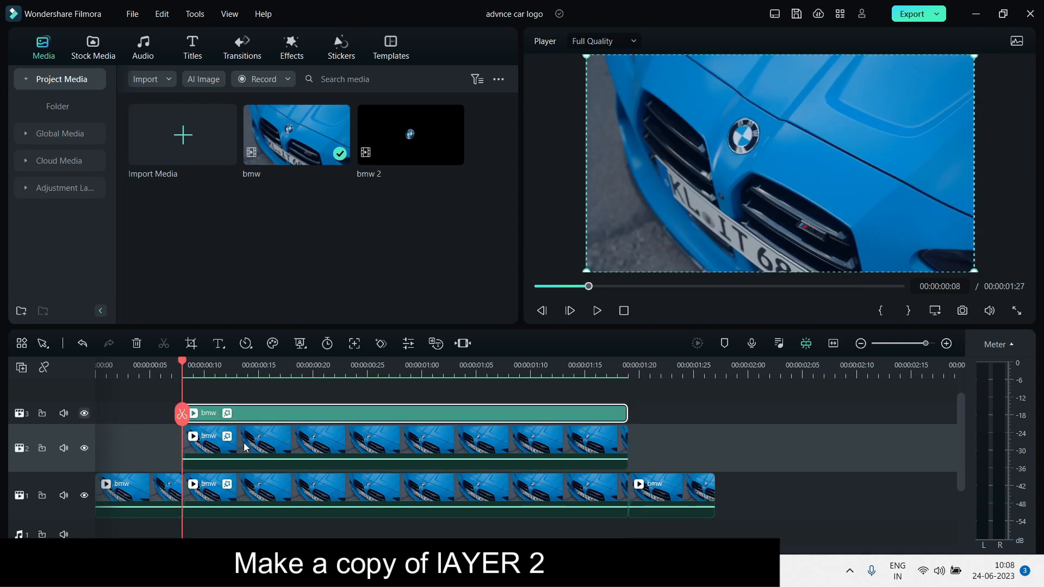
left_click(84, 413)
- At the track 2 clip's middle keyframe, 00:00:00:25, set the BCC Wild Cards Pos XY to X 0.55 and Y 0.45
left_click(259, 446)
double_click(260, 446)
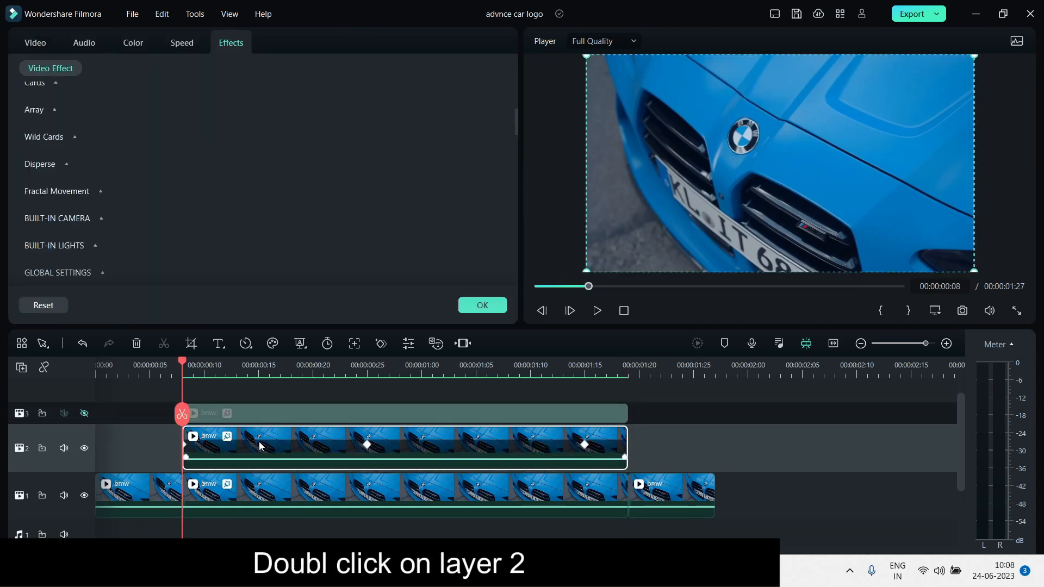
left_click(367, 444)
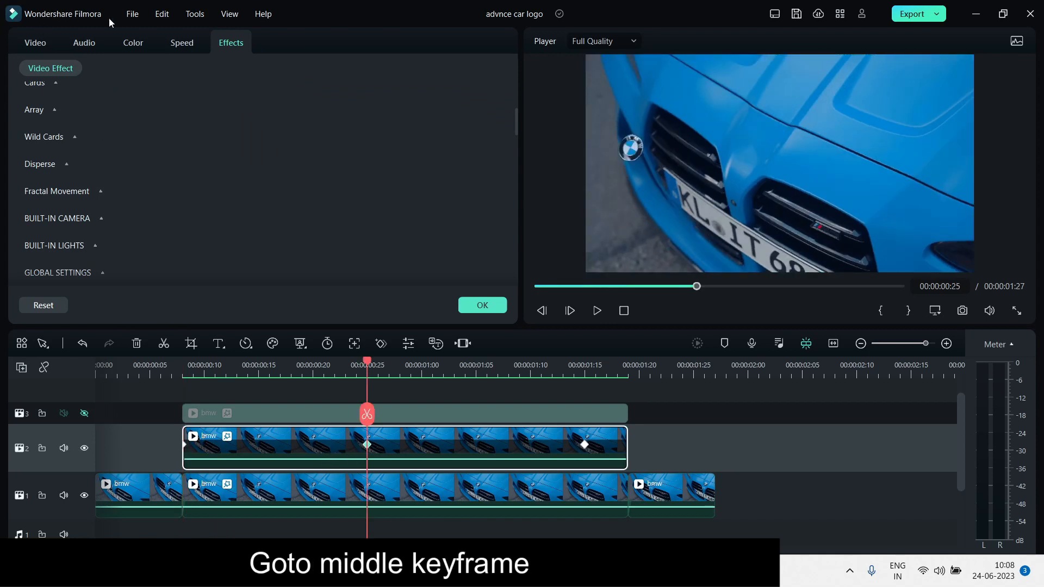
left_click(75, 138)
left_click_drag(516, 116, 515, 141)
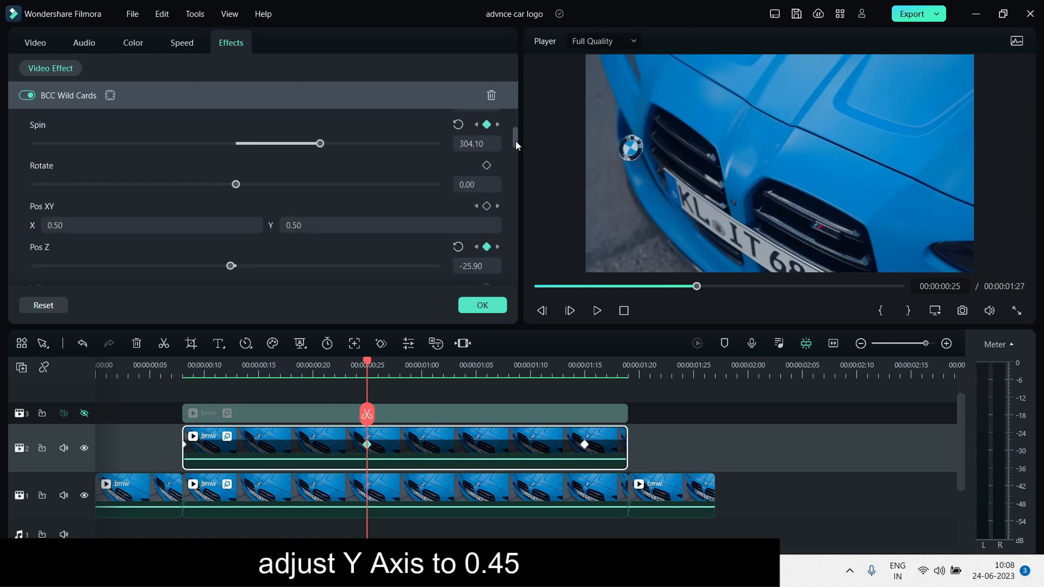
left_click(320, 228)
left_click_drag(312, 226, 270, 223)
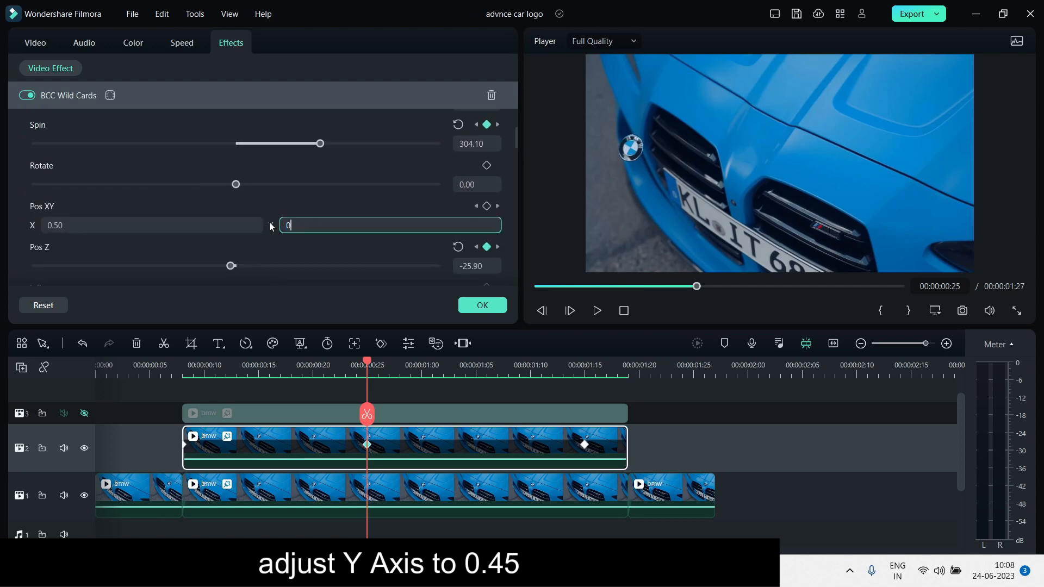
type("0.45")
key("Return")
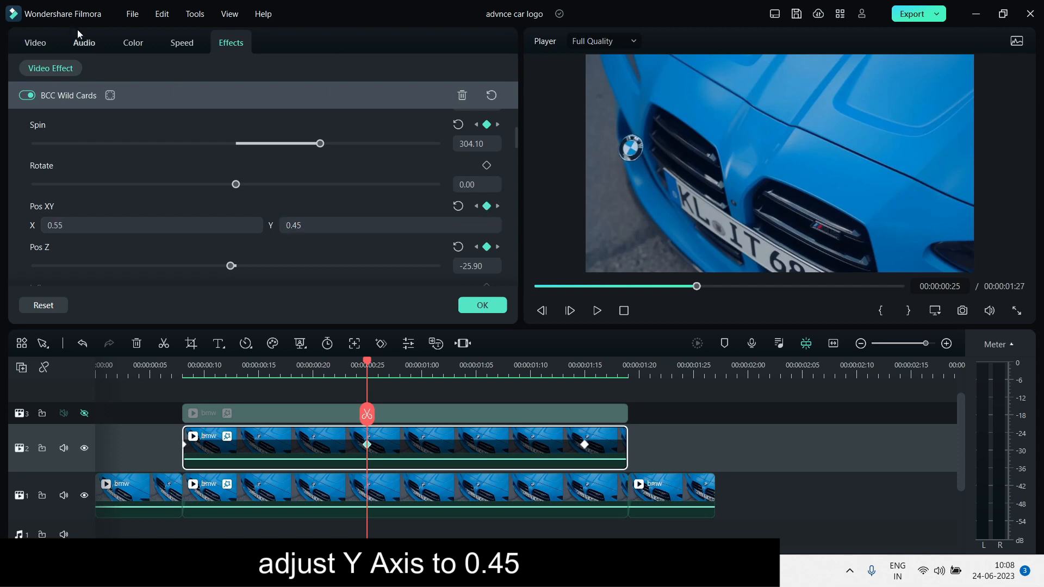
- Keyframe the track 2 clip's scale at 00:00:00:25 and set it to 50%
left_click(36, 43)
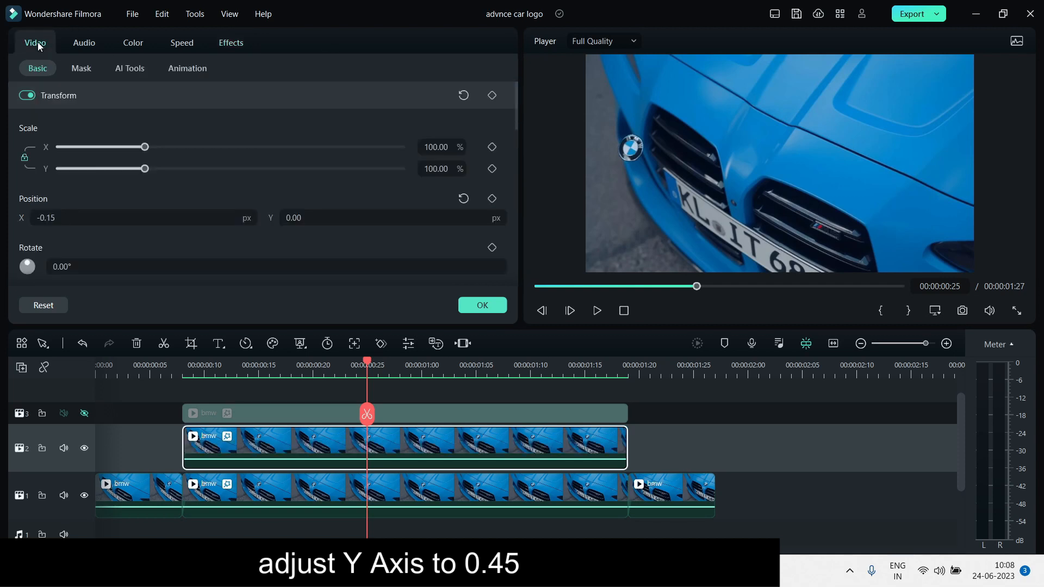
left_click(441, 147)
left_click_drag(440, 147, 395, 144)
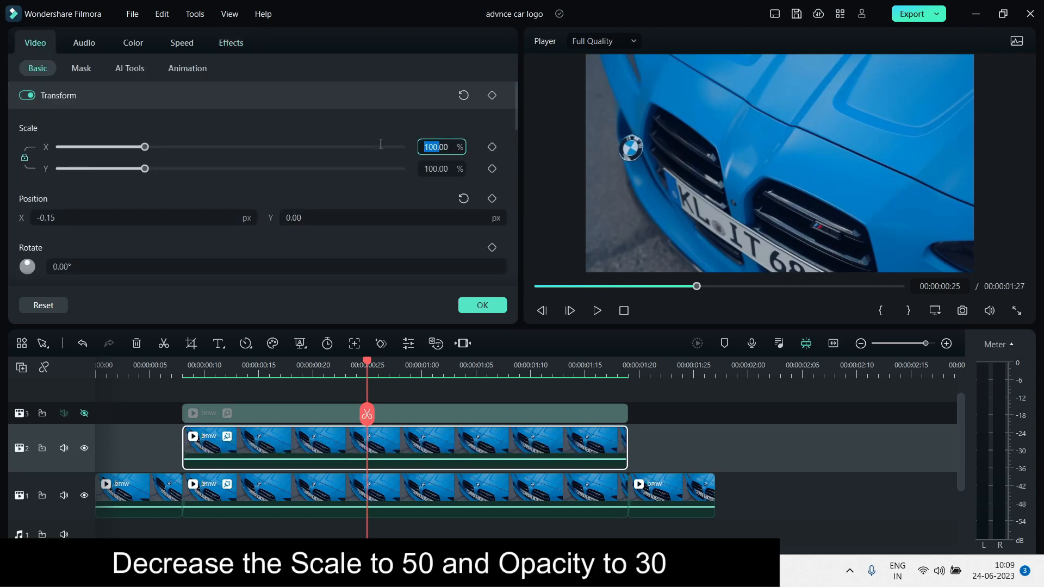
type("500")
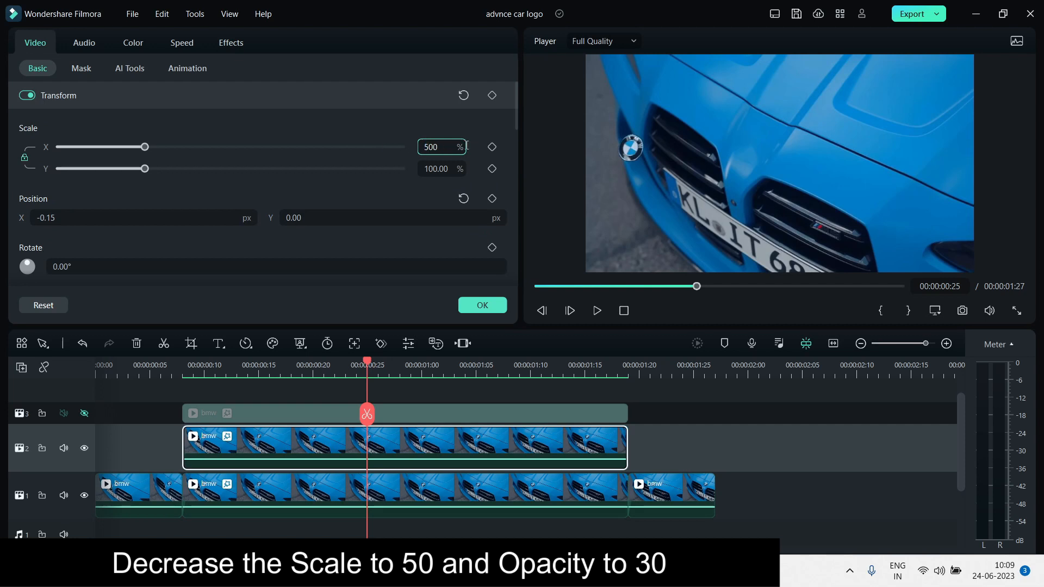
left_click(492, 147)
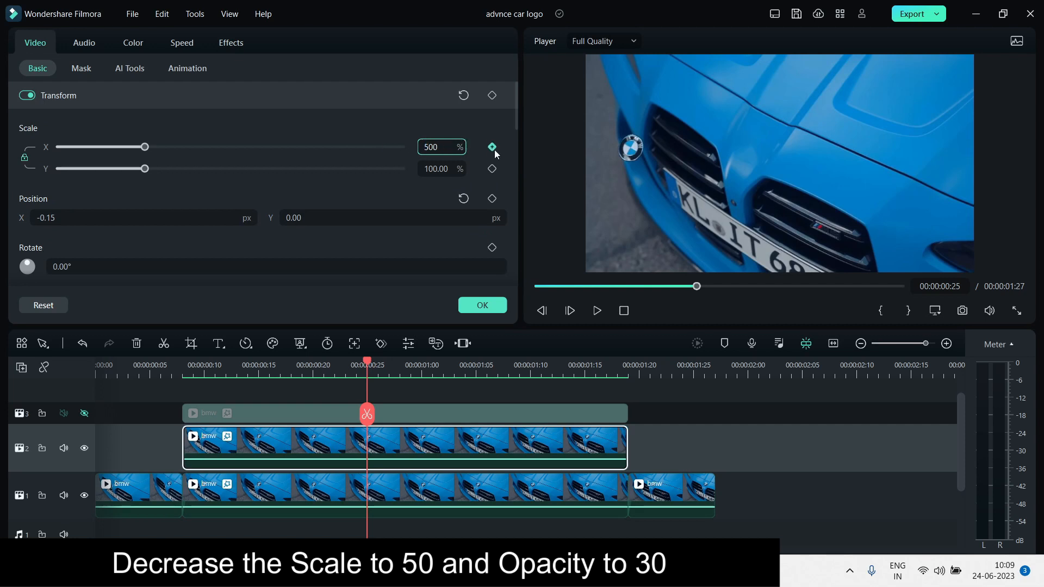
left_click(442, 148)
left_click_drag(442, 147, 384, 145)
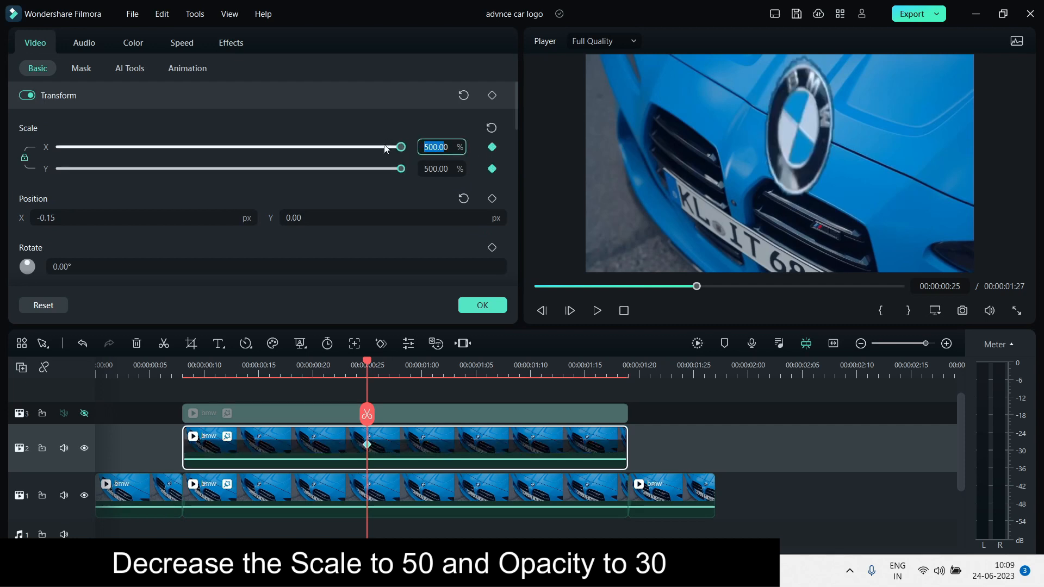
type("52")
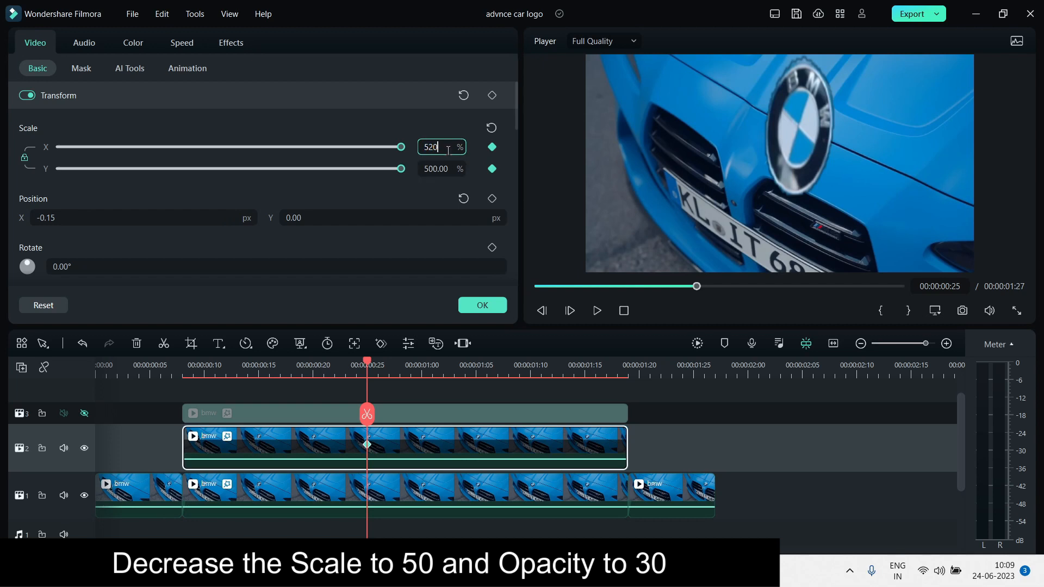
type("0")
- Set the track 2 clip's opacity to 30% and render the timeline preview with track 3 visible
left_click(226, 441)
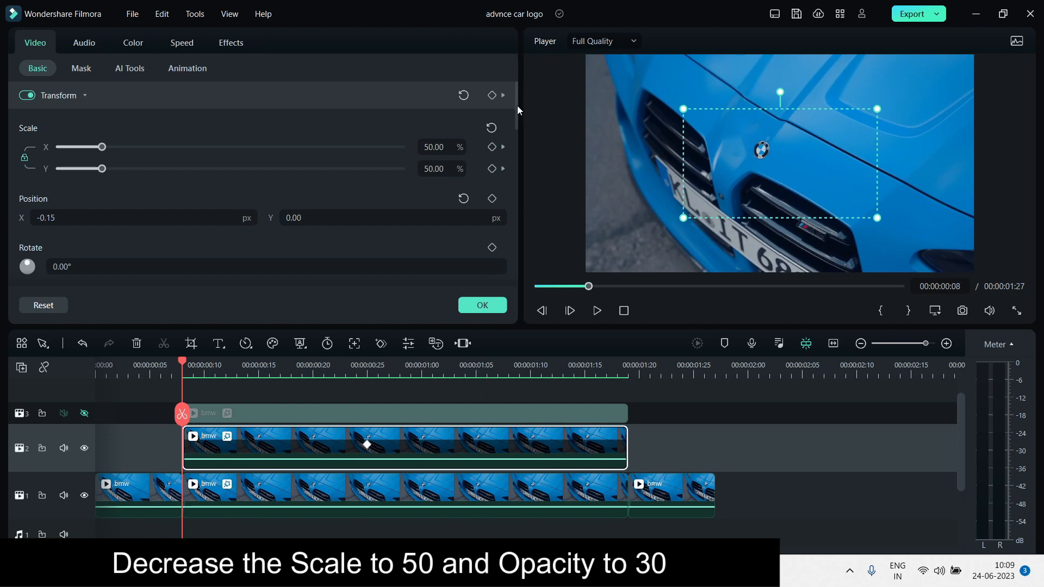
left_click_drag(518, 105, 451, 178)
left_click(476, 179)
type("000")
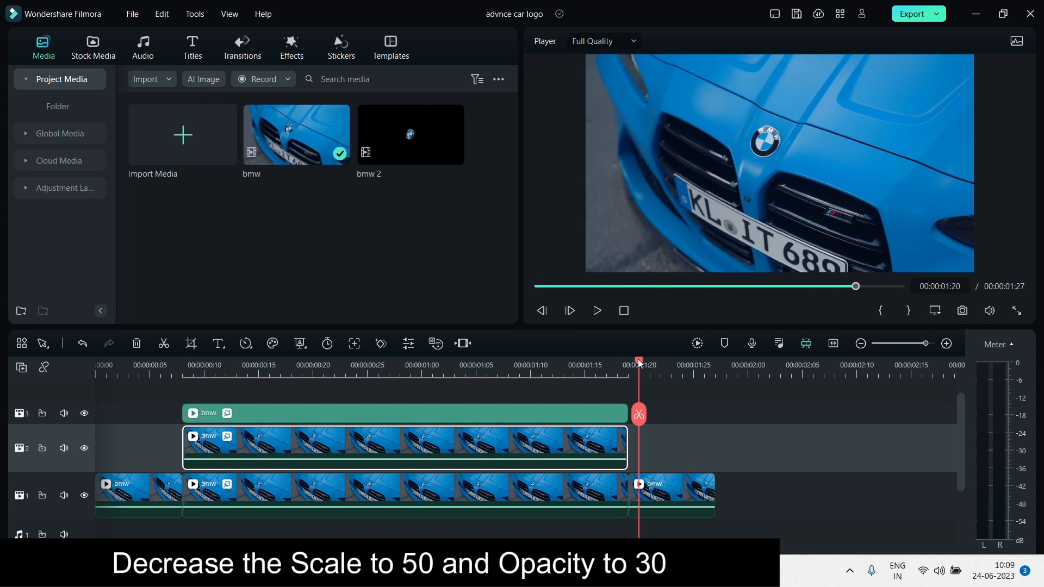
left_click_drag(636, 364, 180, 351)
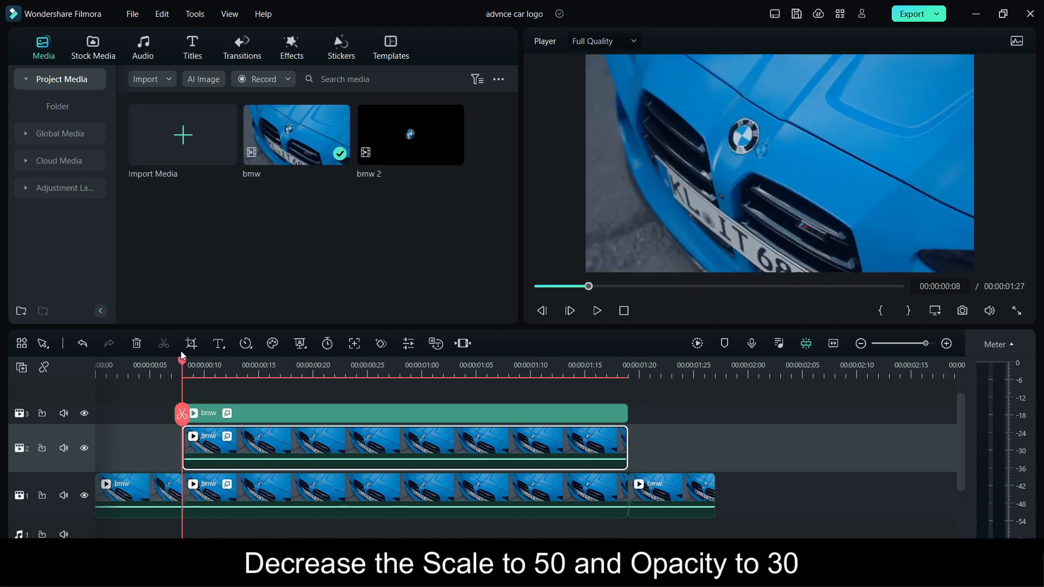
left_click(697, 344)
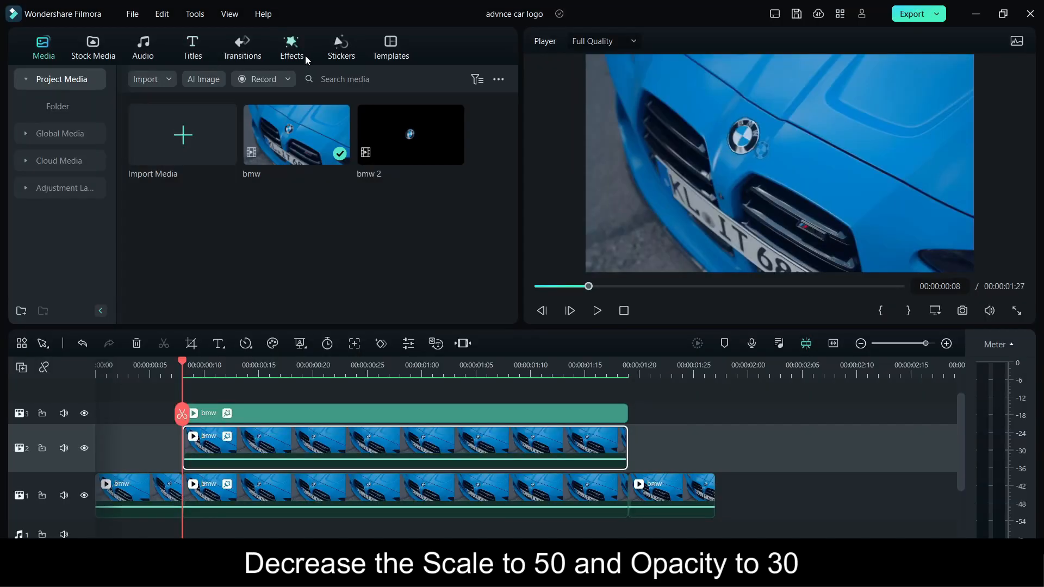
- Apply the Boris FX BCC Gaussian Blur effect to the track 2 bmw clip
left_click(293, 49)
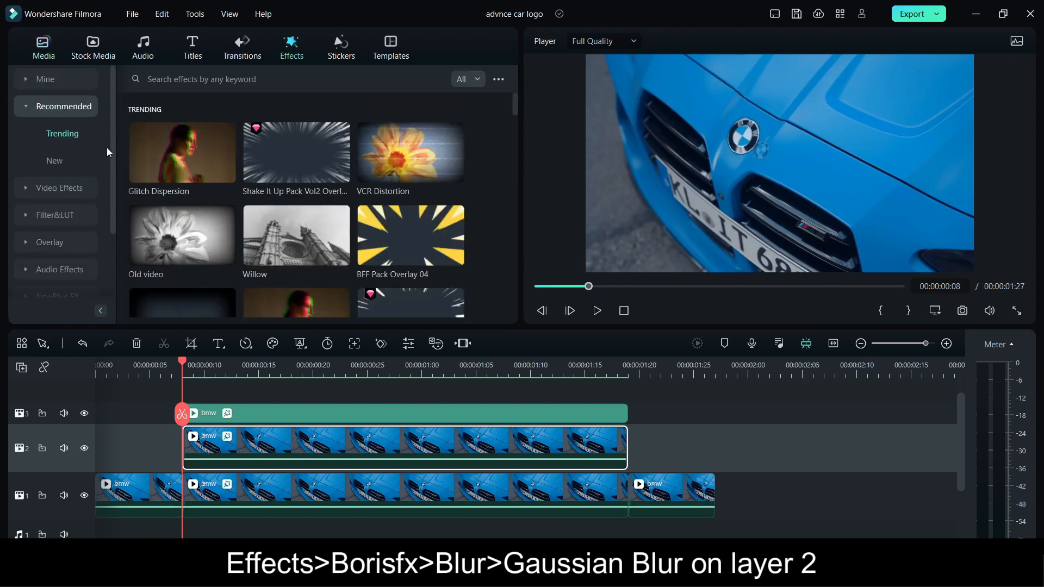
scroll(108, 158, "down", 3)
left_click(22, 242)
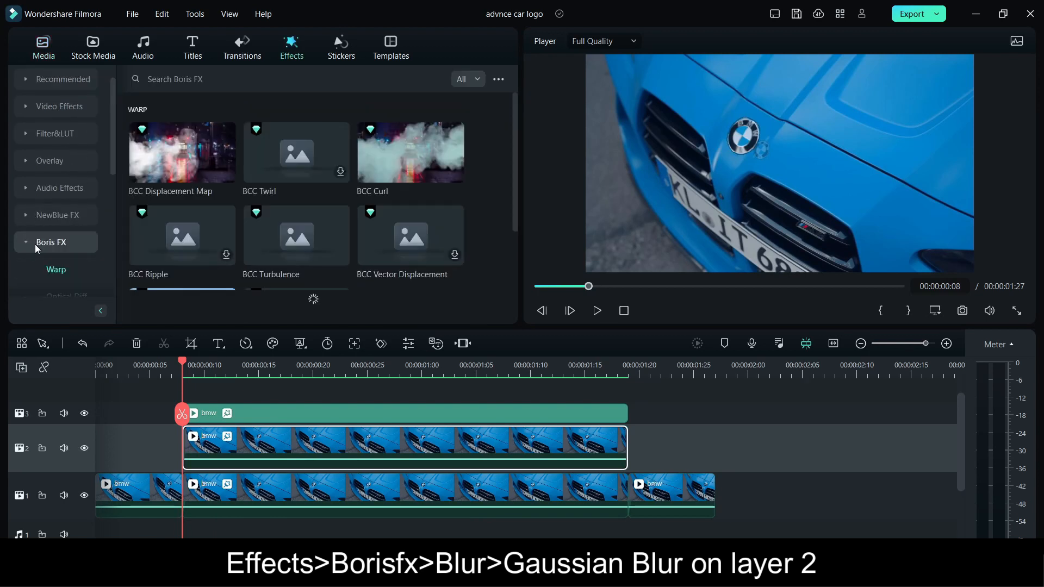
left_click_drag(113, 145, 113, 163)
scroll(113, 232, "down", 2)
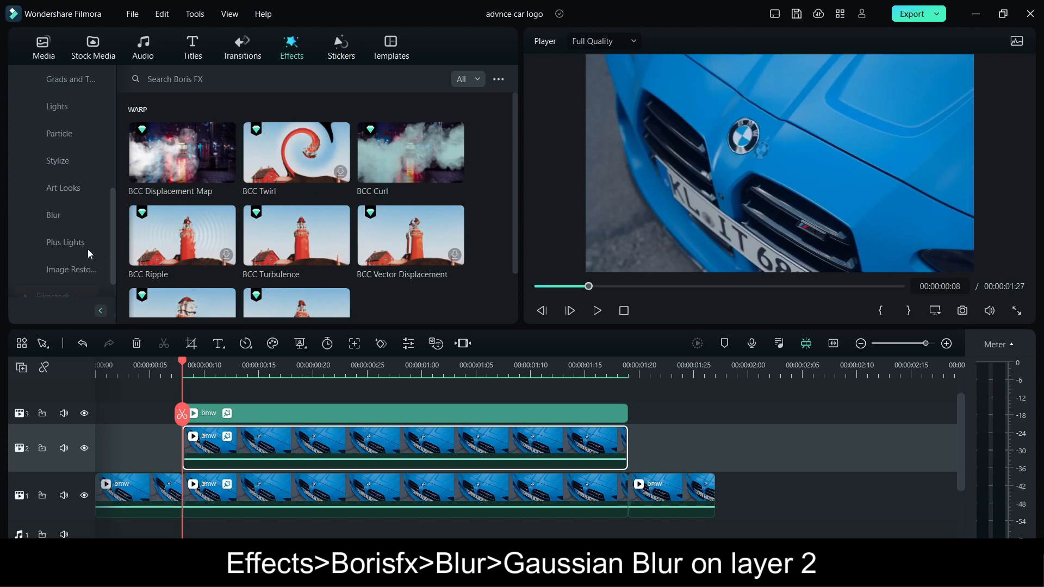
left_click(46, 217)
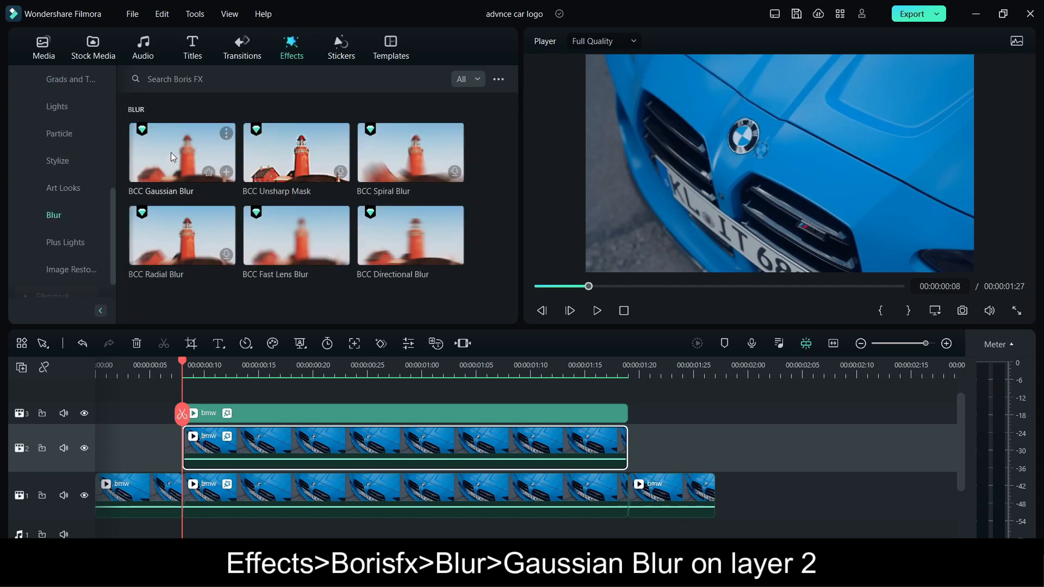
left_click_drag(171, 152, 238, 440)
- In the track 2 clip's effect settings, set the BCC Gaussian Blur's Horizontal Blur to 5.00
double_click(249, 441)
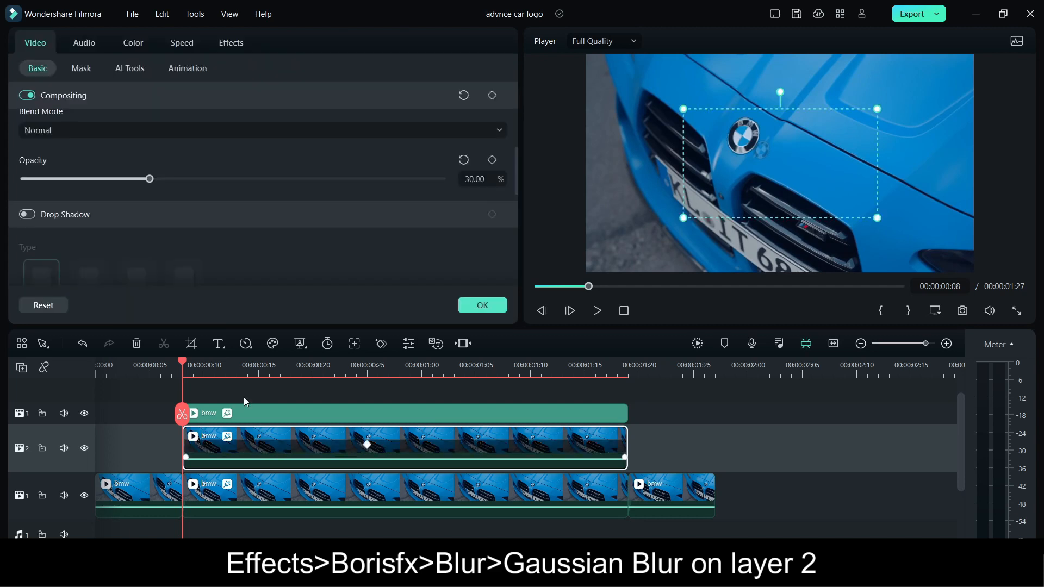
left_click(238, 40)
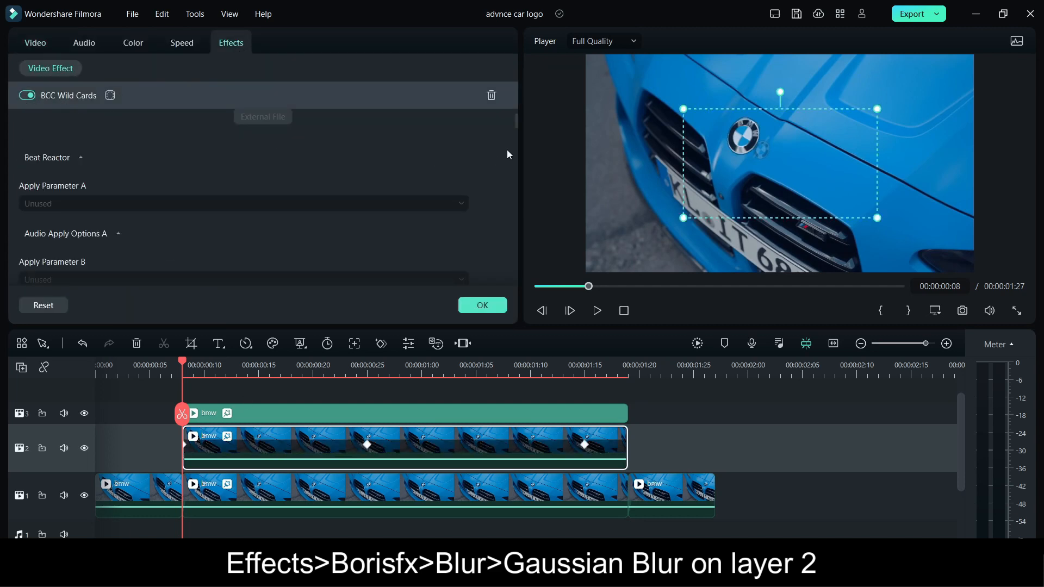
left_click_drag(516, 124, 517, 145)
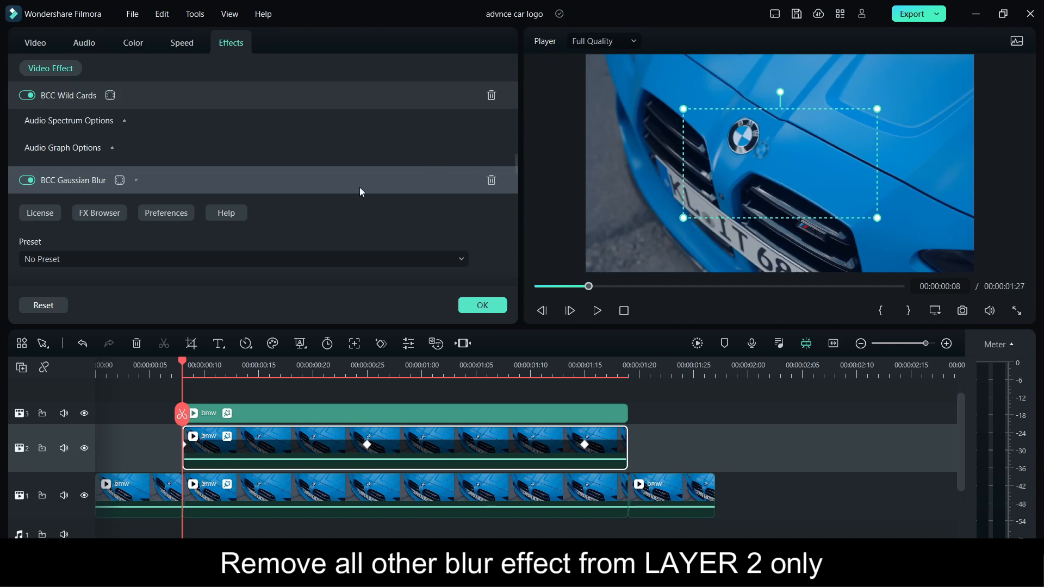
left_click_drag(516, 157, 514, 171)
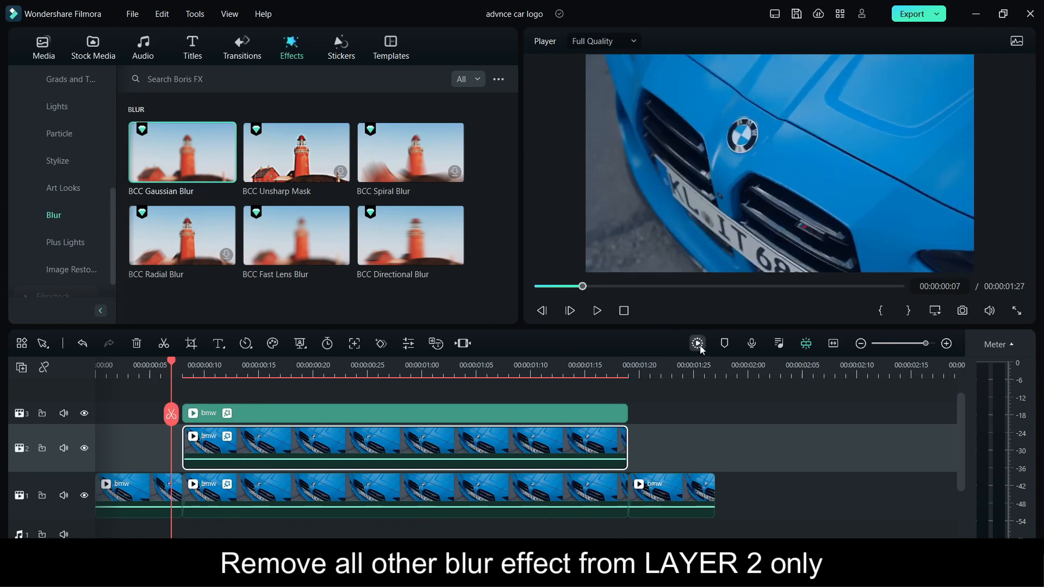
- Render the timeline preview and play back the blurred logo shadow
left_click(697, 344)
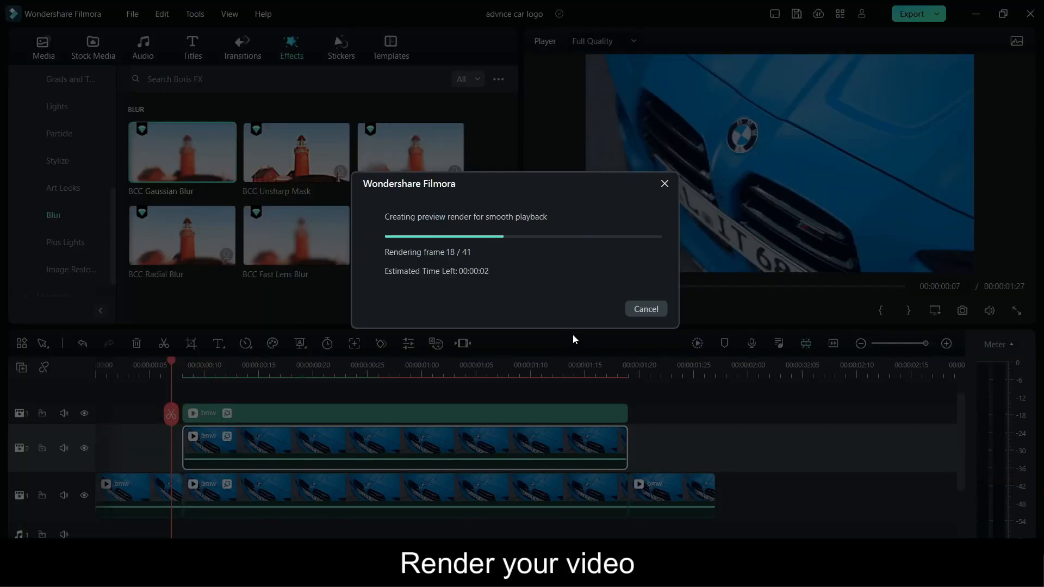
left_click(629, 311)
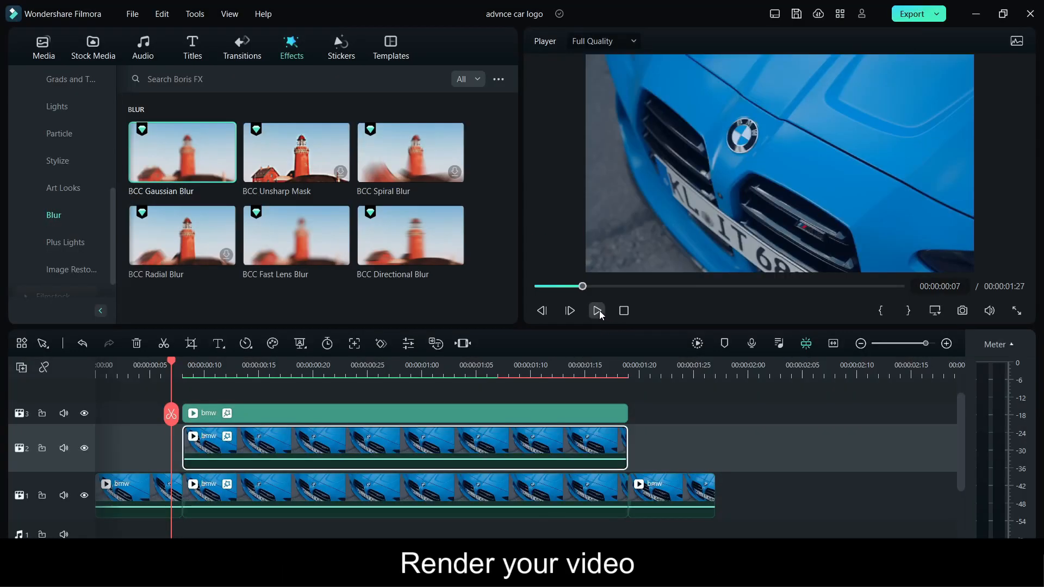
left_click(599, 311)
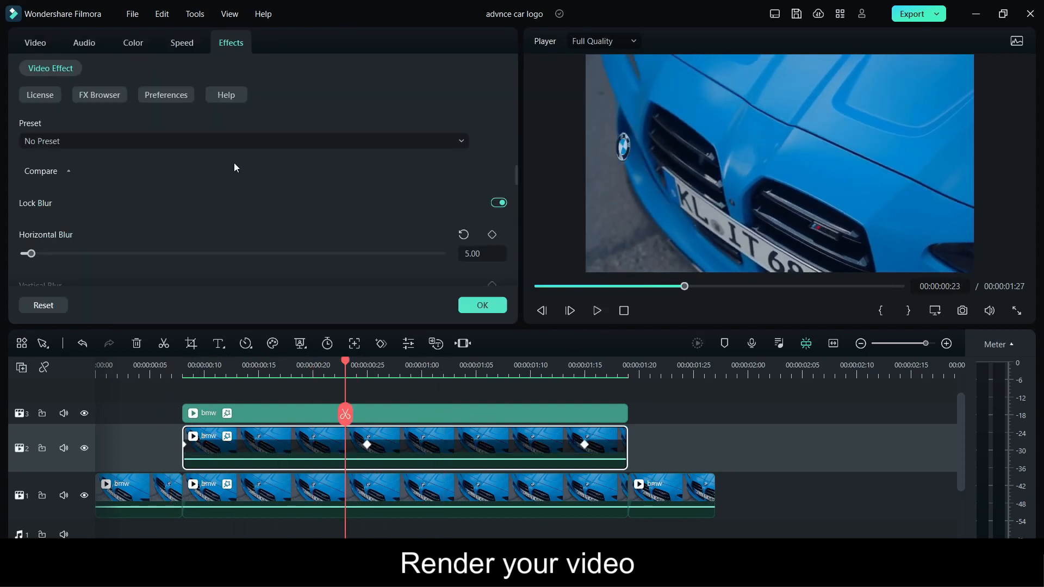
- Place the Extreme shake effect on track 2 where the logo animation ends, at 00:00:01:19
left_click_drag(349, 366, 630, 401)
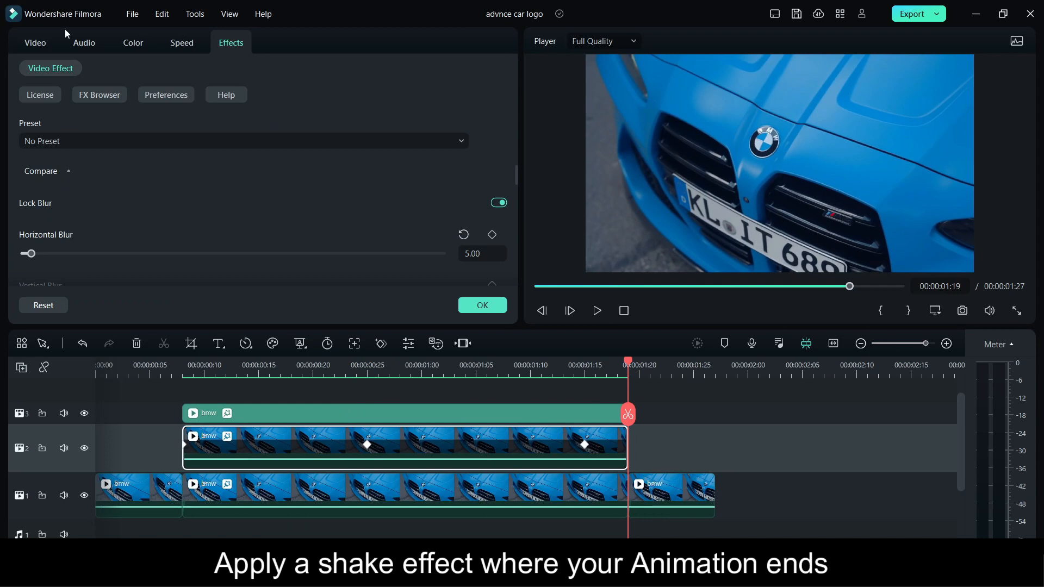
left_click(35, 42)
left_click(486, 306)
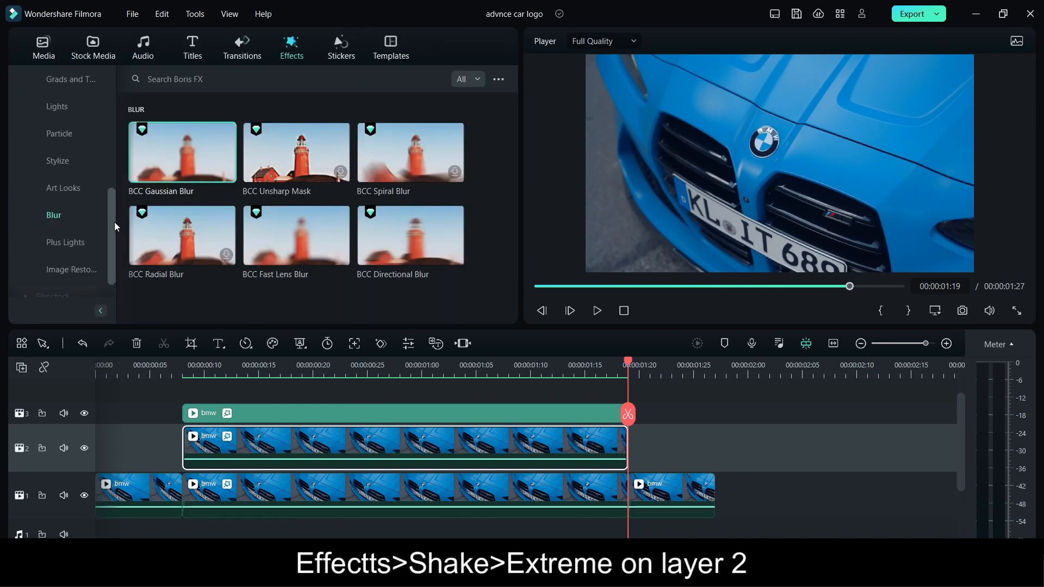
left_click_drag(115, 222, 113, 109)
left_click(50, 106)
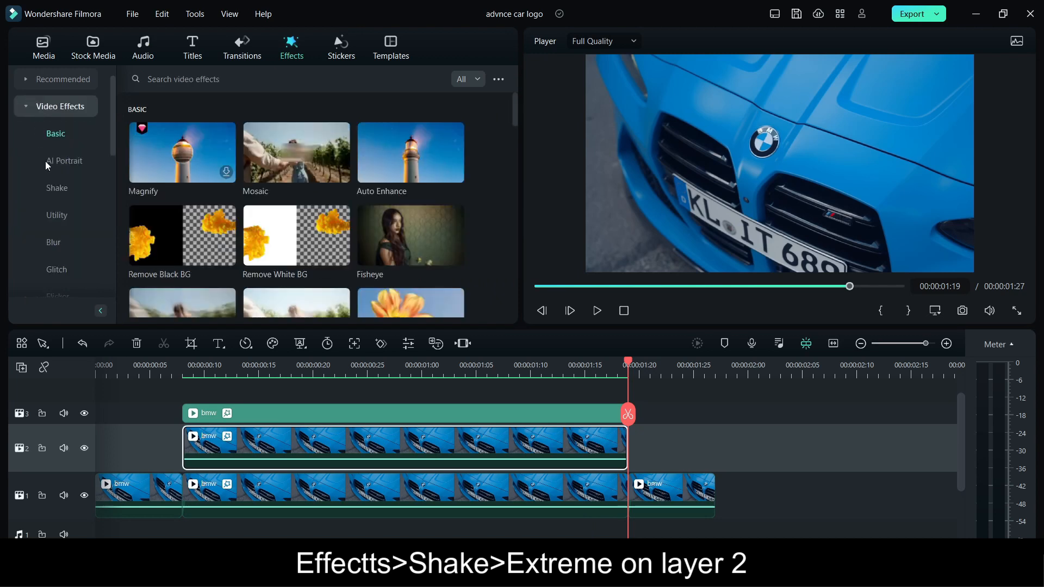
left_click(56, 190)
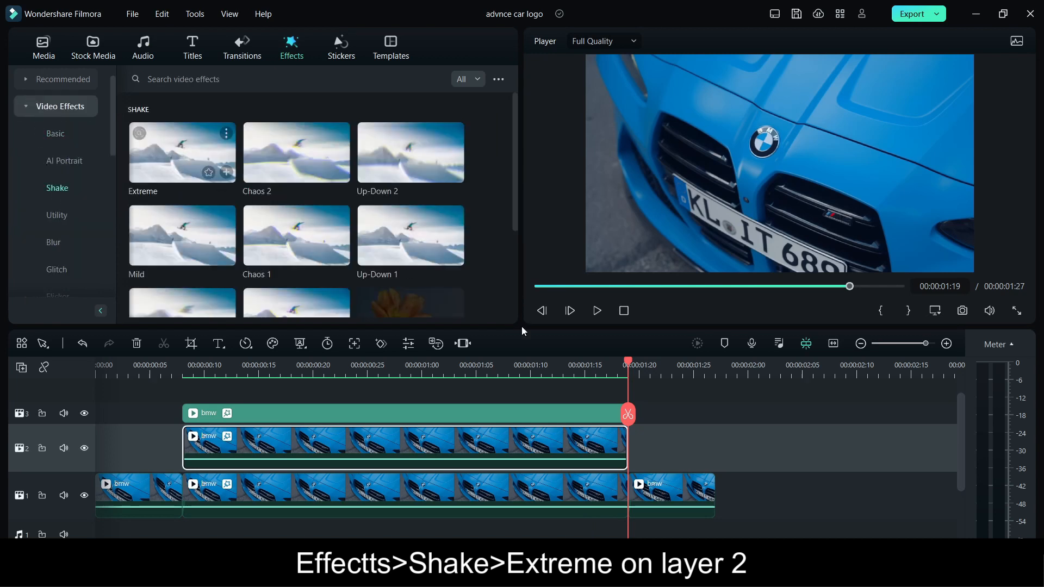
left_click_drag(522, 331, 635, 456)
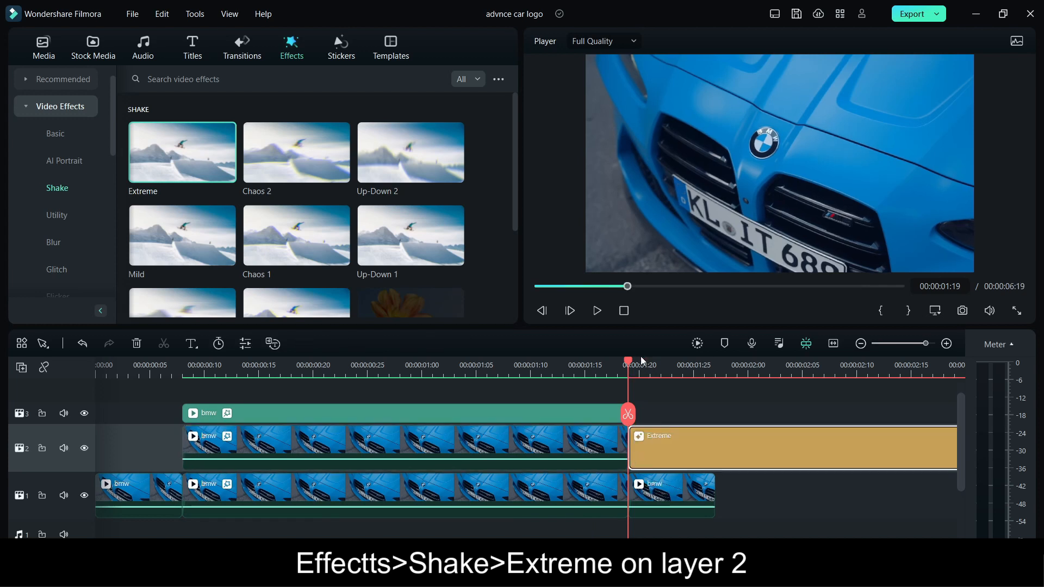
- Split the Extreme effect at 00:00:01:21 and delete its remaining part
left_click_drag(631, 363, 654, 377)
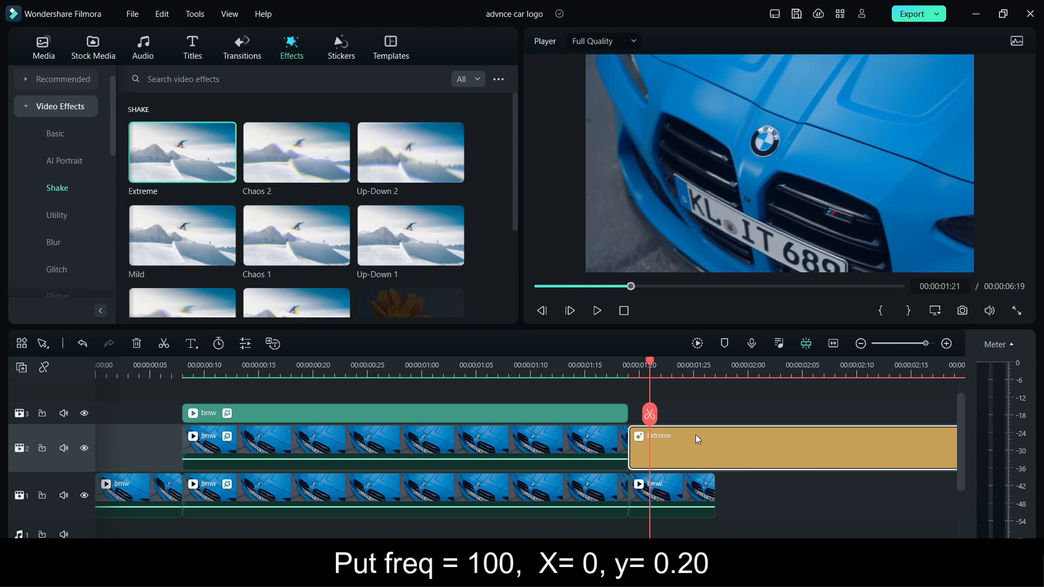
key("ctrl+b")
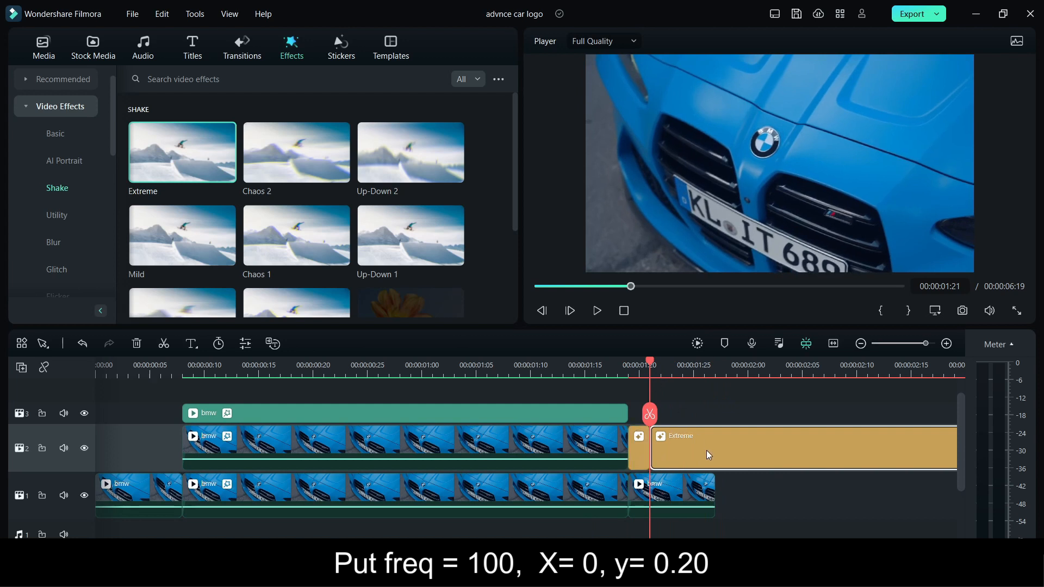
key("Delete")
- Set the Extreme effect's Frequency to 100, Position X to 0.00 and Position Y to 0.20, and confirm
double_click(638, 438)
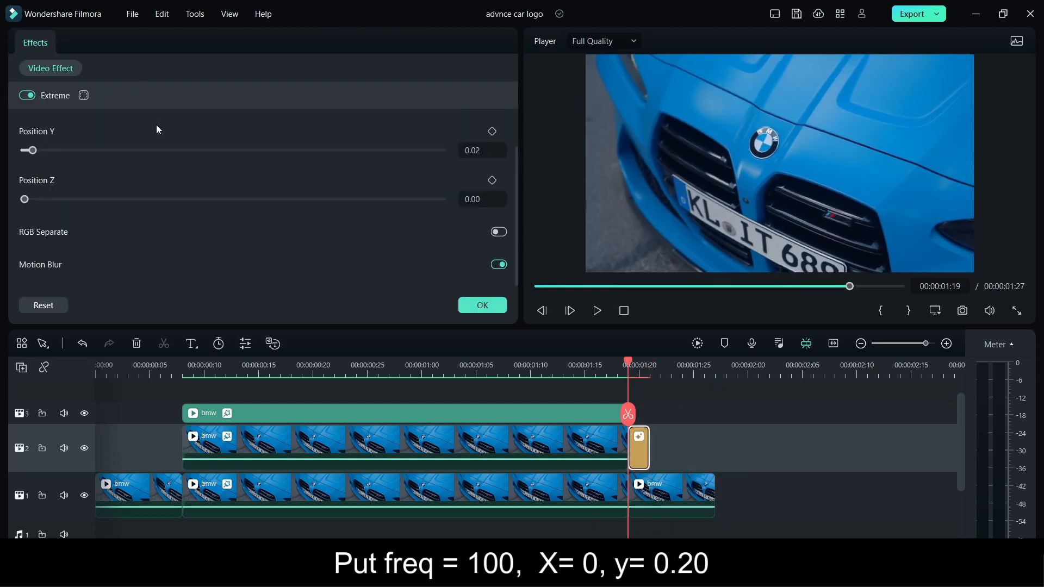
scroll(517, 184, "up", 5)
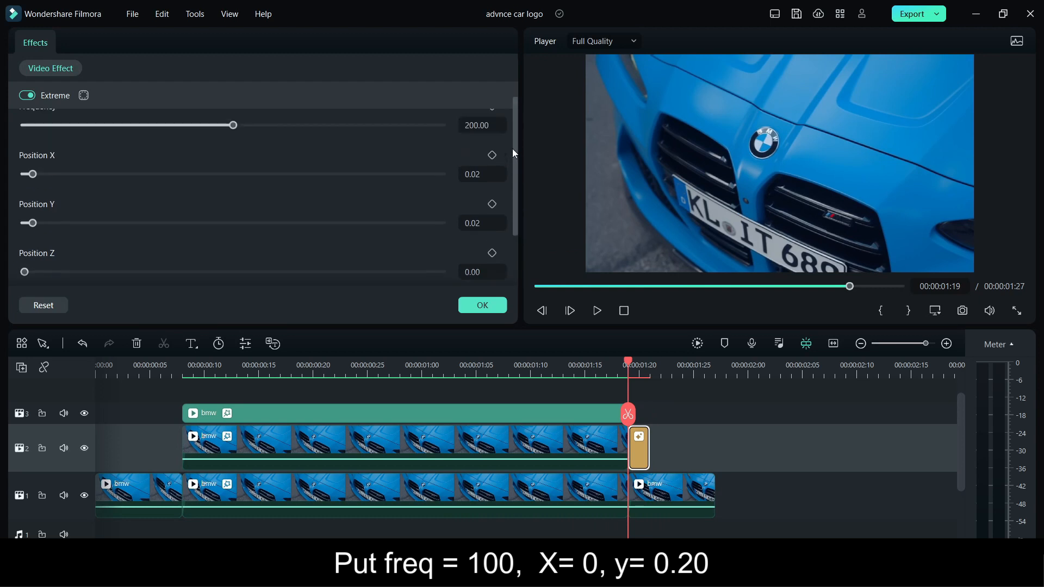
left_click(489, 144)
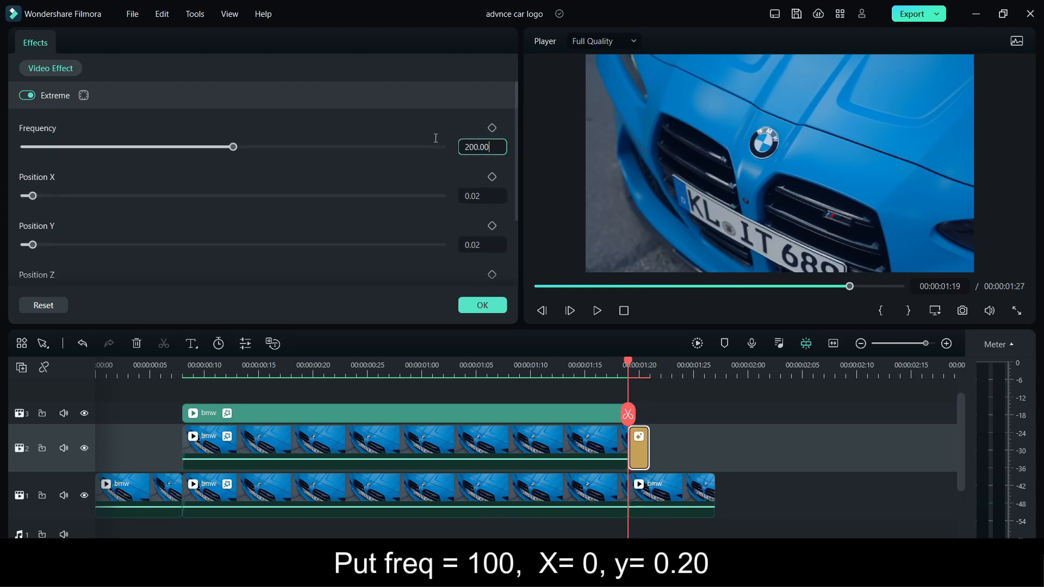
left_click_drag(491, 146, 435, 138)
type("100")
left_click(481, 245)
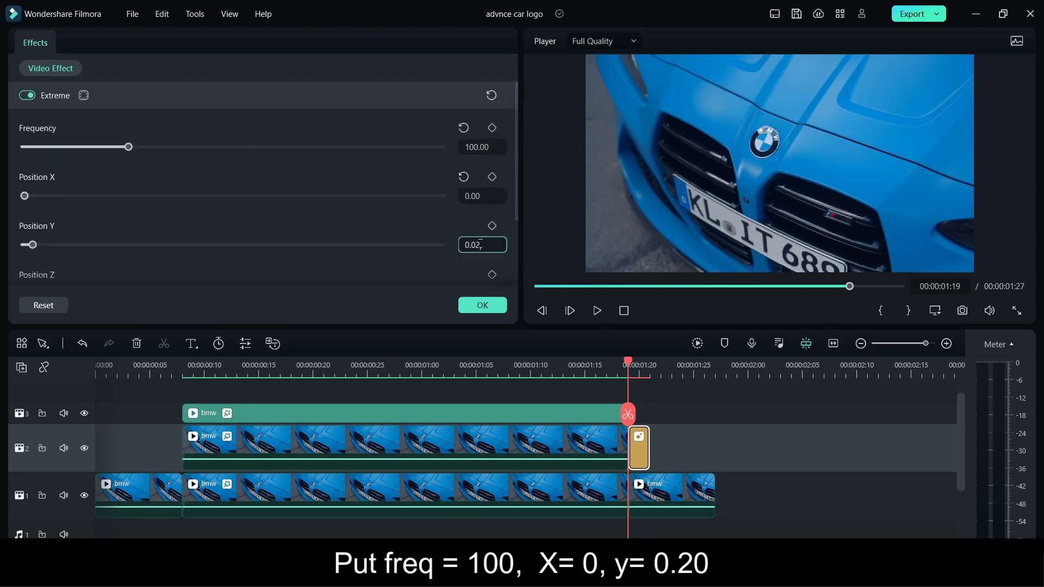
double_click(481, 244)
type("0.2")
key("Return")
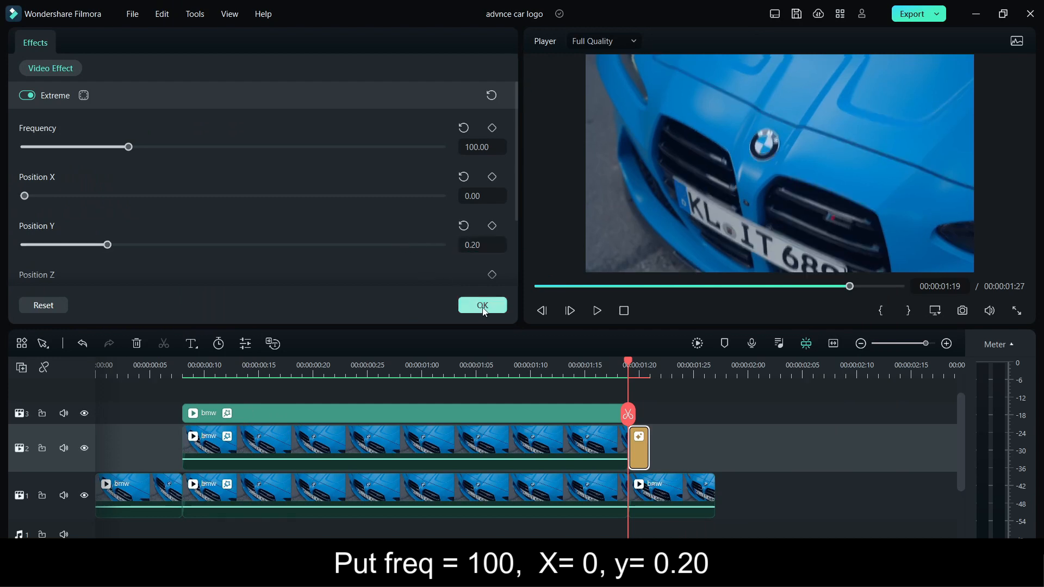
left_click(484, 306)
- Play back the ending with the shake effect and render the timeline preview
left_click(597, 311)
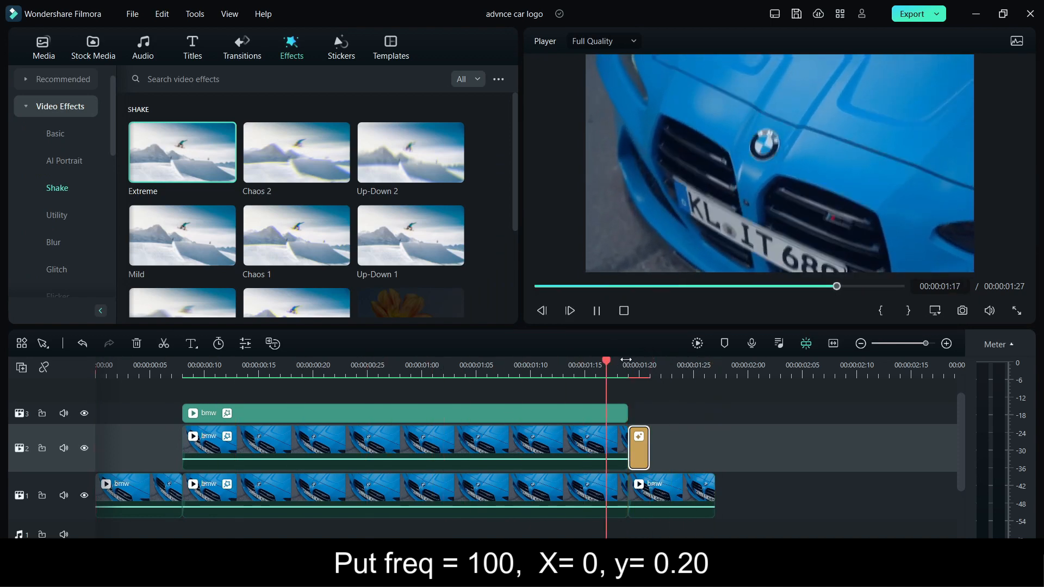
left_click(698, 345)
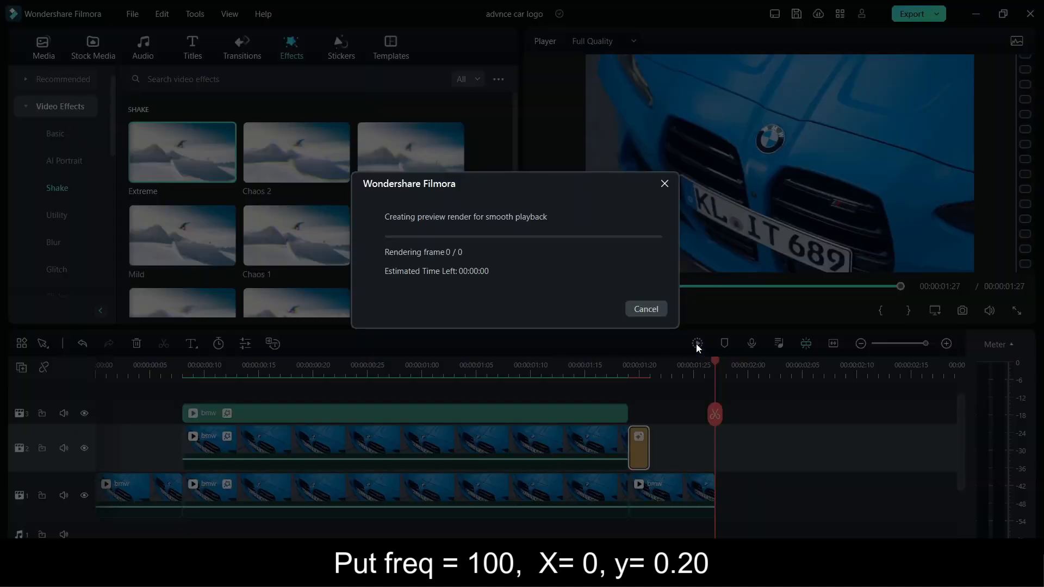